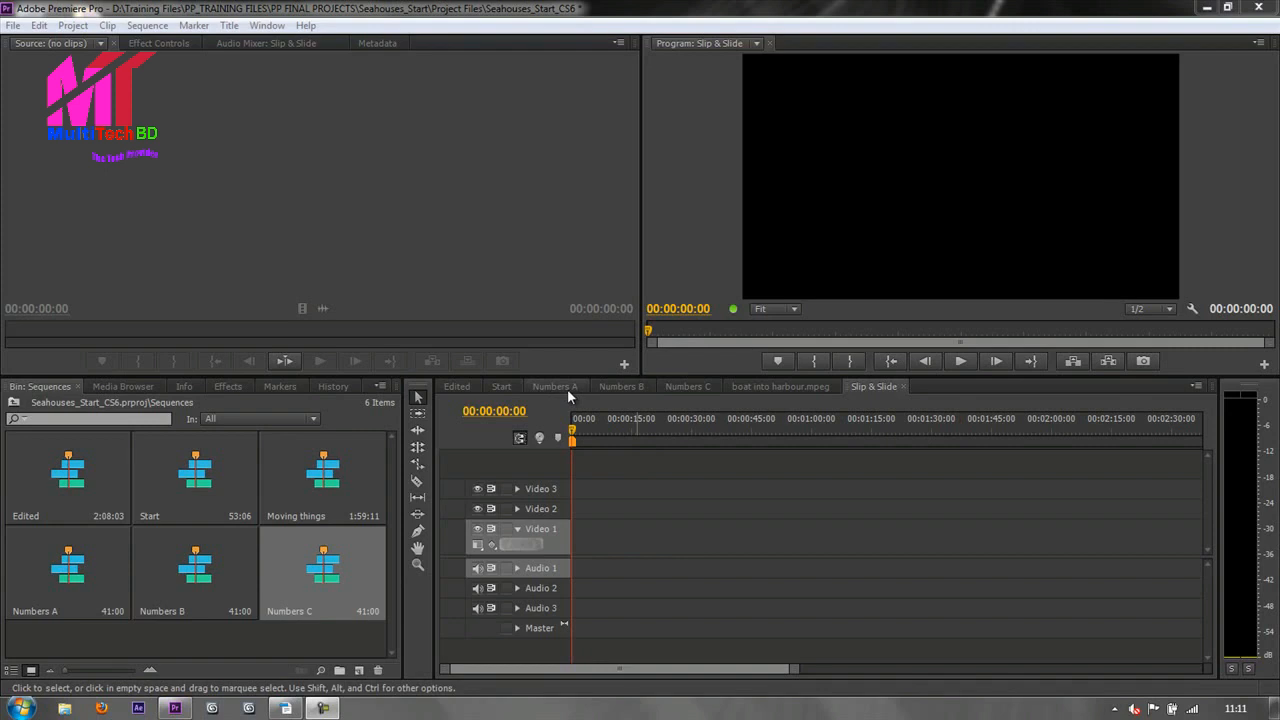
Examine the Numbers A sequence's title clips and blue matte, plus the new item types available for the bin.
{"action": "left_click", "coordinate": [566, 390]}
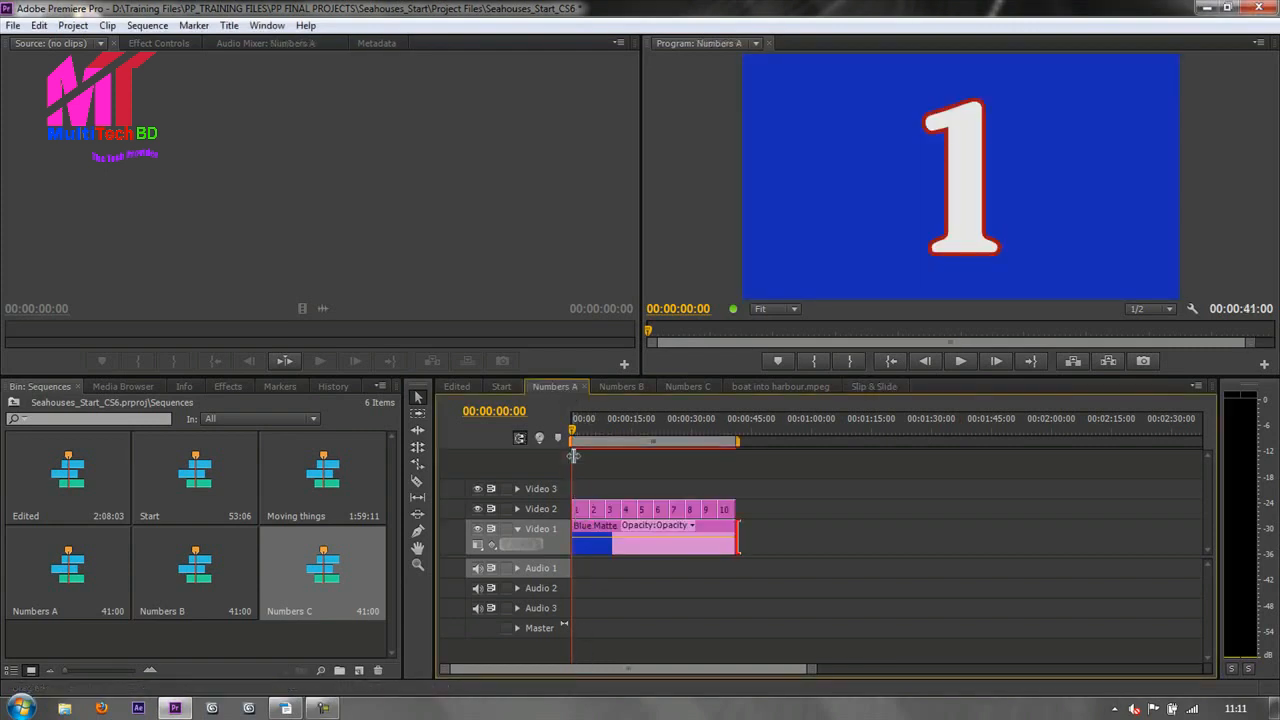
{"action": "left_click_drag", "start_coordinate": [573, 455], "coordinate": [566, 482]}
{"action": "left_click", "coordinate": [643, 556]}
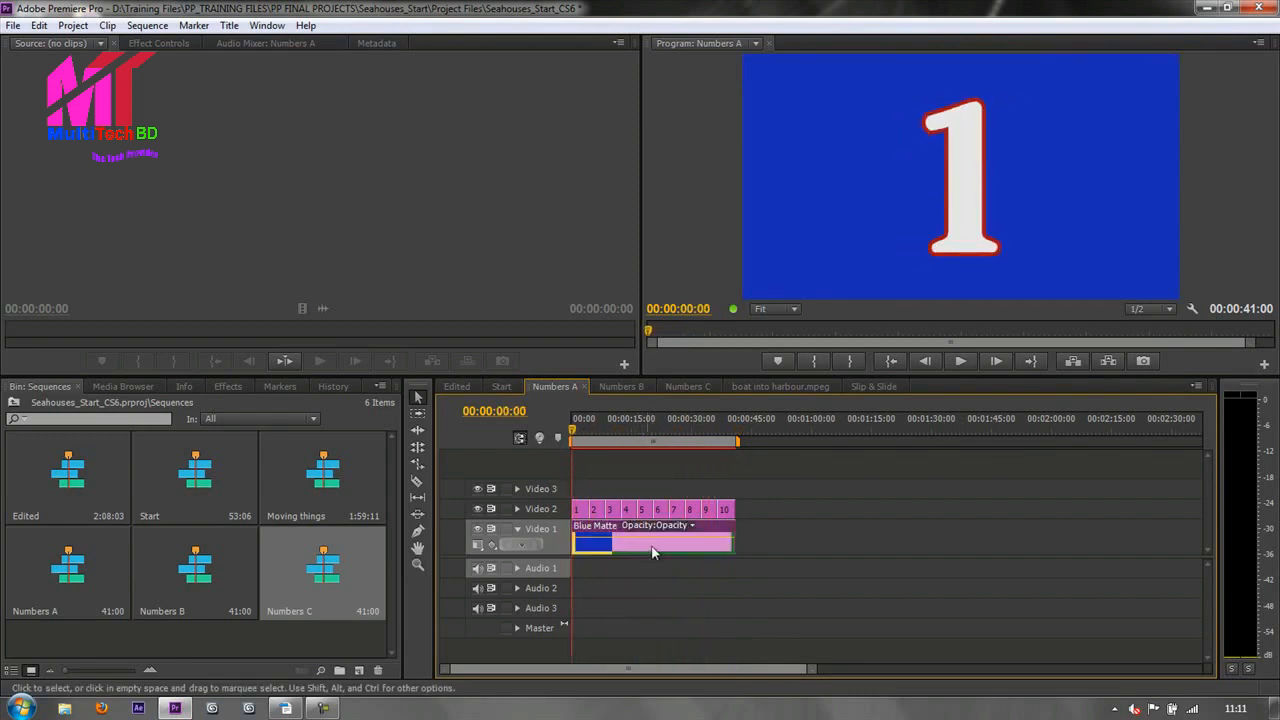
{"action": "left_click", "coordinate": [359, 671]}
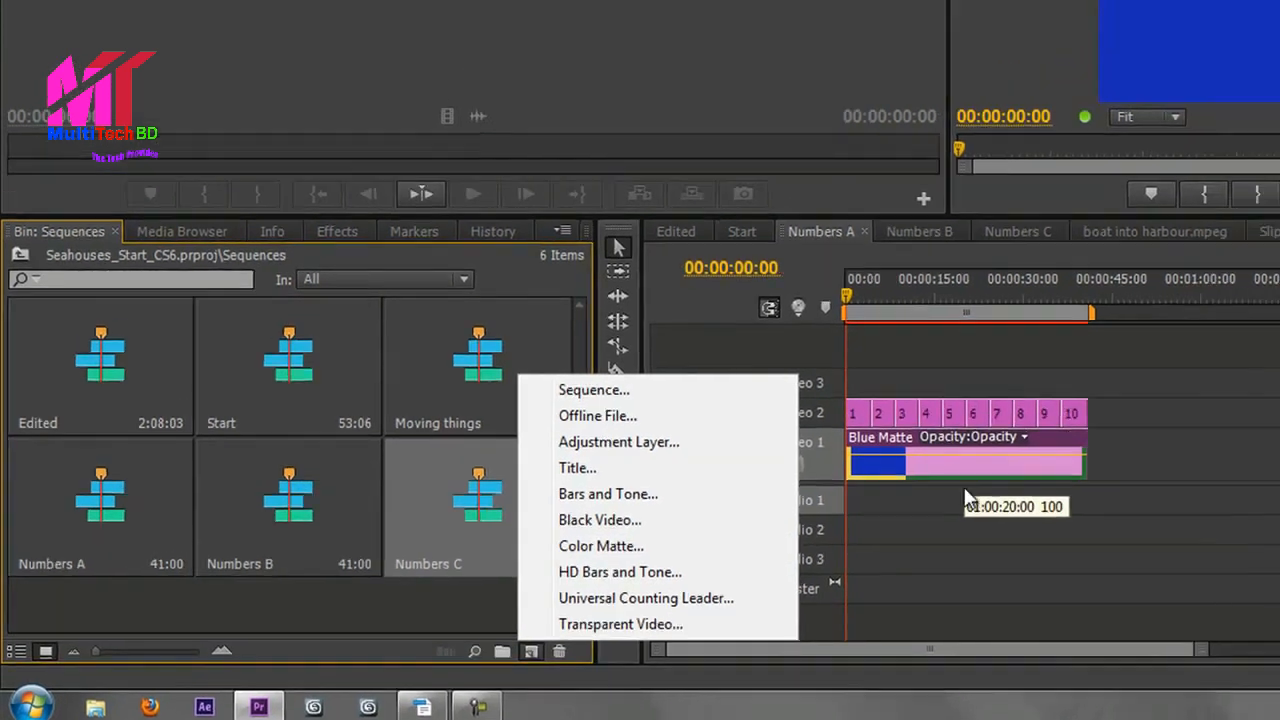
{"action": "left_click", "coordinate": [1038, 480]}
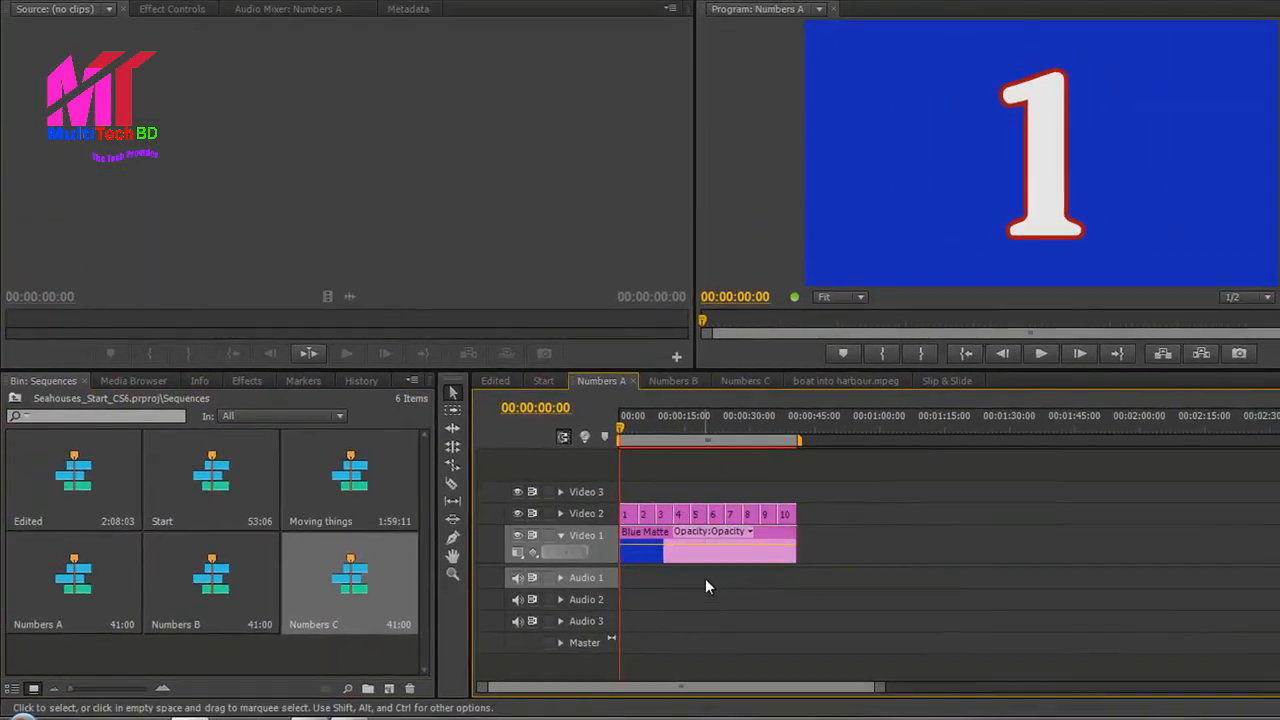
Nest the Numbers A sequence at the start of Video 1 in the Slip & Slide sequence.
{"action": "left_click", "coordinate": [86, 642]}
{"action": "left_click", "coordinate": [48, 592]}
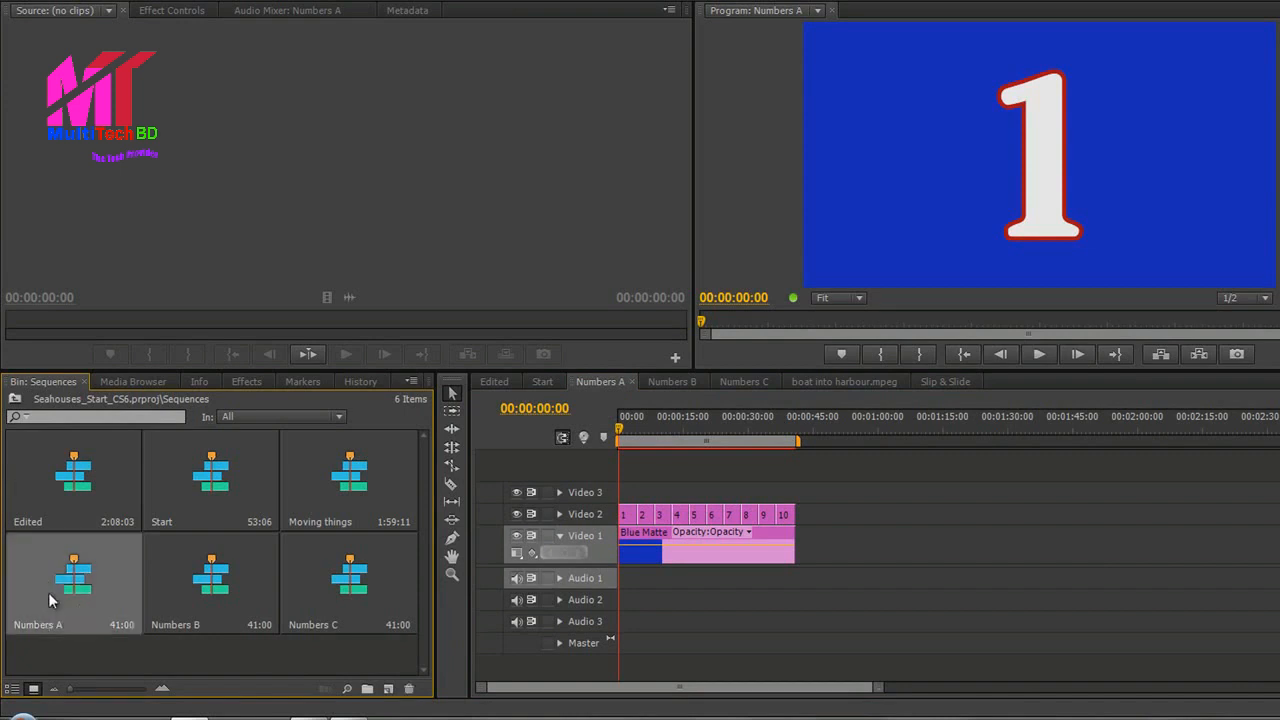
{"action": "left_click", "coordinate": [937, 381]}
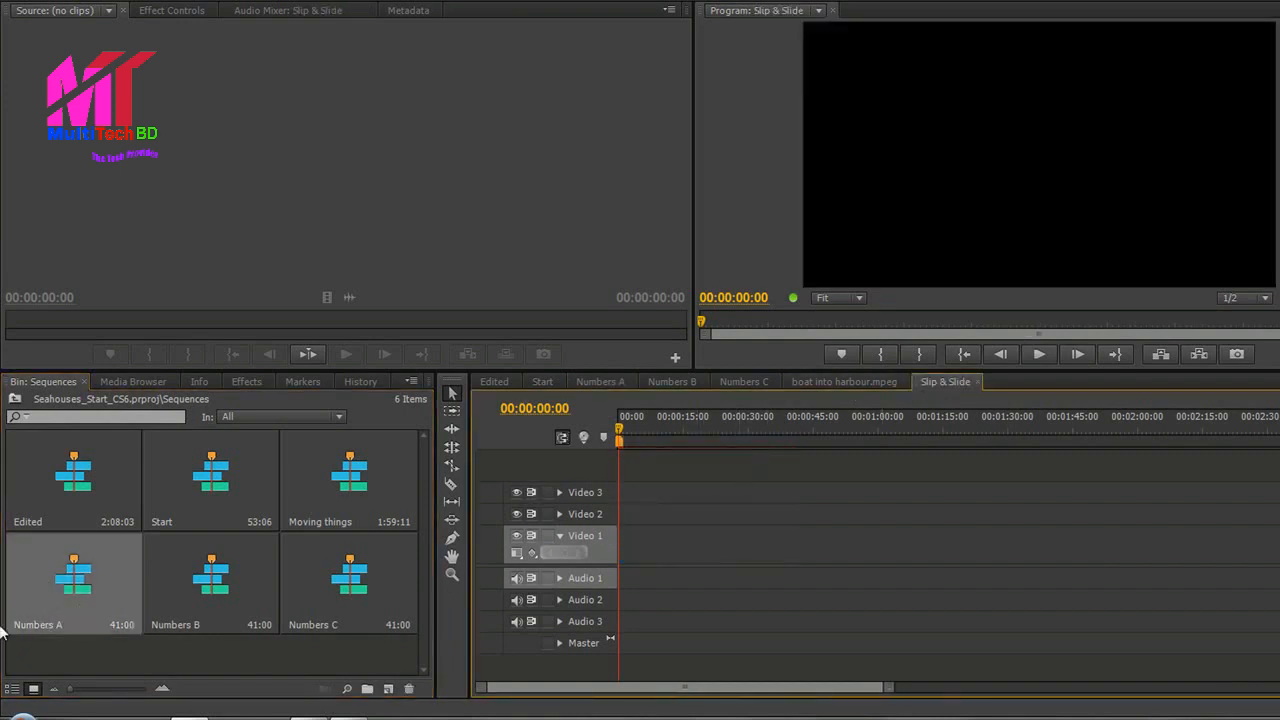
{"action": "left_click_drag", "start_coordinate": [75, 585], "coordinate": [613, 584]}
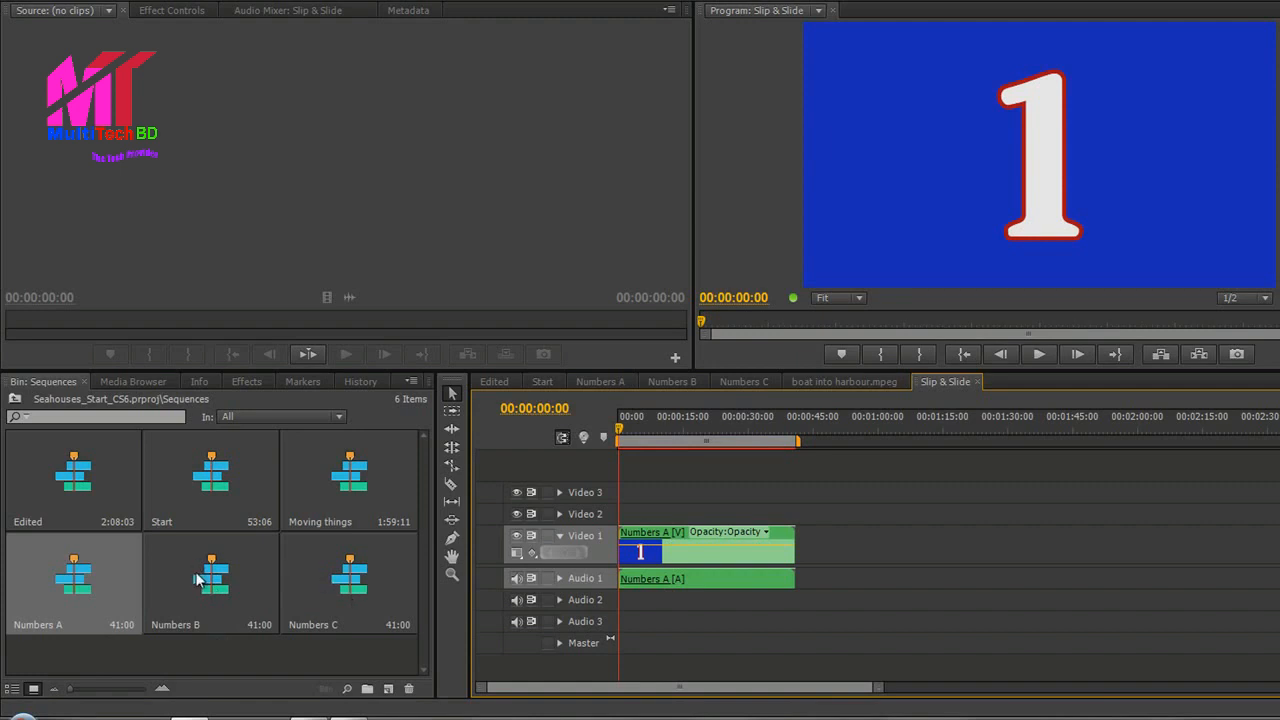
Place the Numbers B and Numbers C sequences end to end after Numbers A, with snapping on and no gaps.
{"action": "left_click_drag", "start_coordinate": [194, 580], "coordinate": [810, 583]}
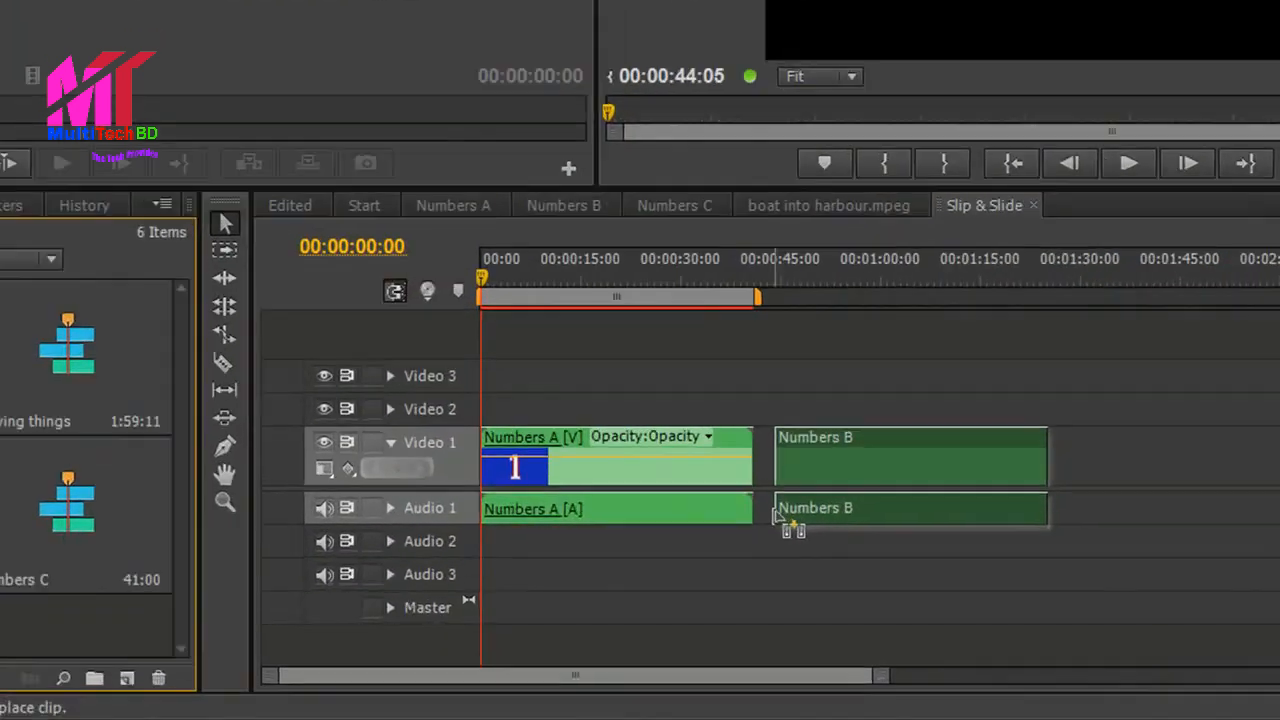
{"action": "left_click_drag", "start_coordinate": [775, 511], "coordinate": [764, 476]}
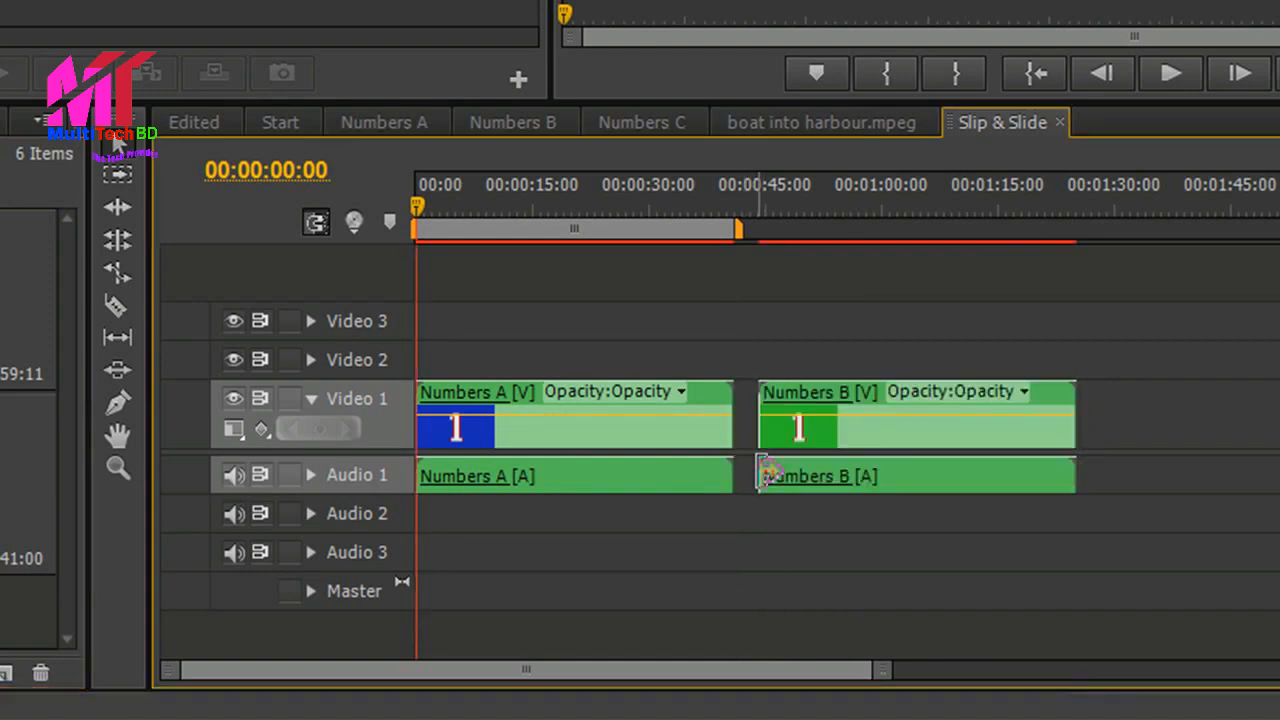
{"action": "left_click", "coordinate": [314, 226]}
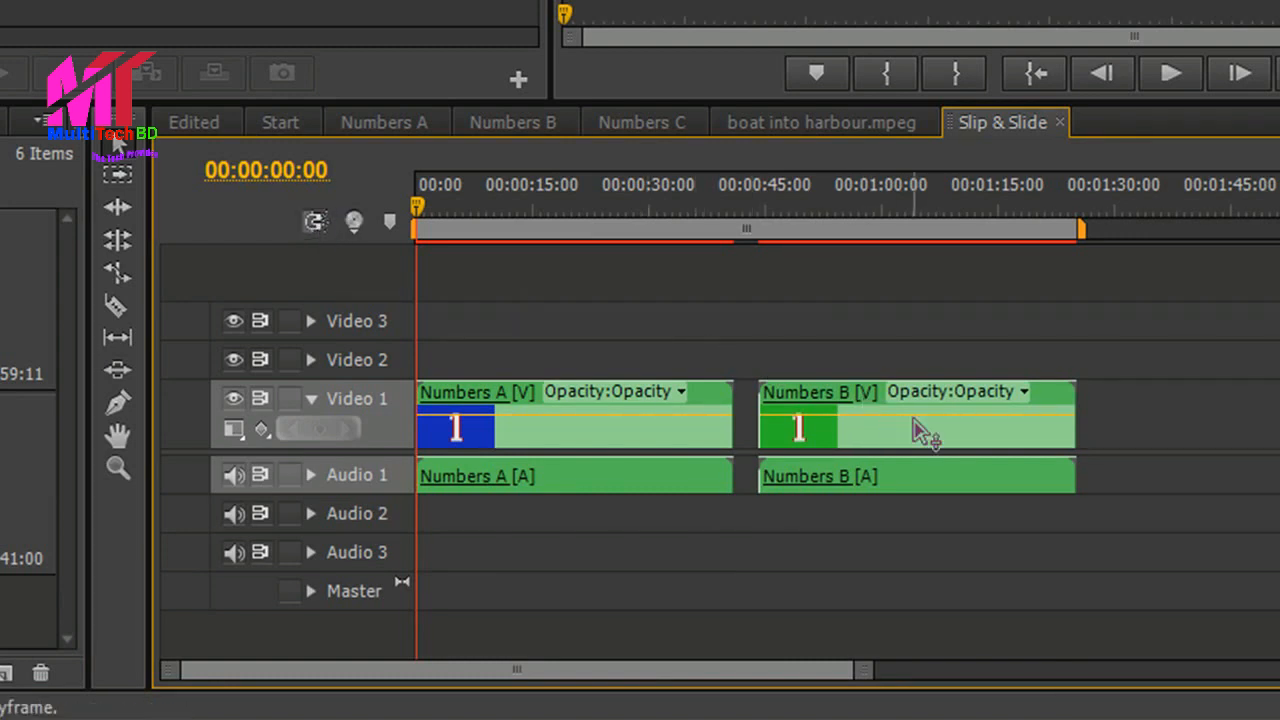
{"action": "mouse_move", "coordinate": [914, 430]}
{"action": "left_mouse_down"}
{"action": "mouse_move", "coordinate": [836, 447]}
{"action": "mouse_move", "coordinate": [925, 447]}
{"action": "mouse_move", "coordinate": [797, 450]}
{"action": "mouse_move", "coordinate": [960, 445]}
{"action": "mouse_move", "coordinate": [823, 457]}
{"action": "mouse_move", "coordinate": [943, 451]}
{"action": "mouse_move", "coordinate": [928, 451]}
{"action": "left_mouse_up"}
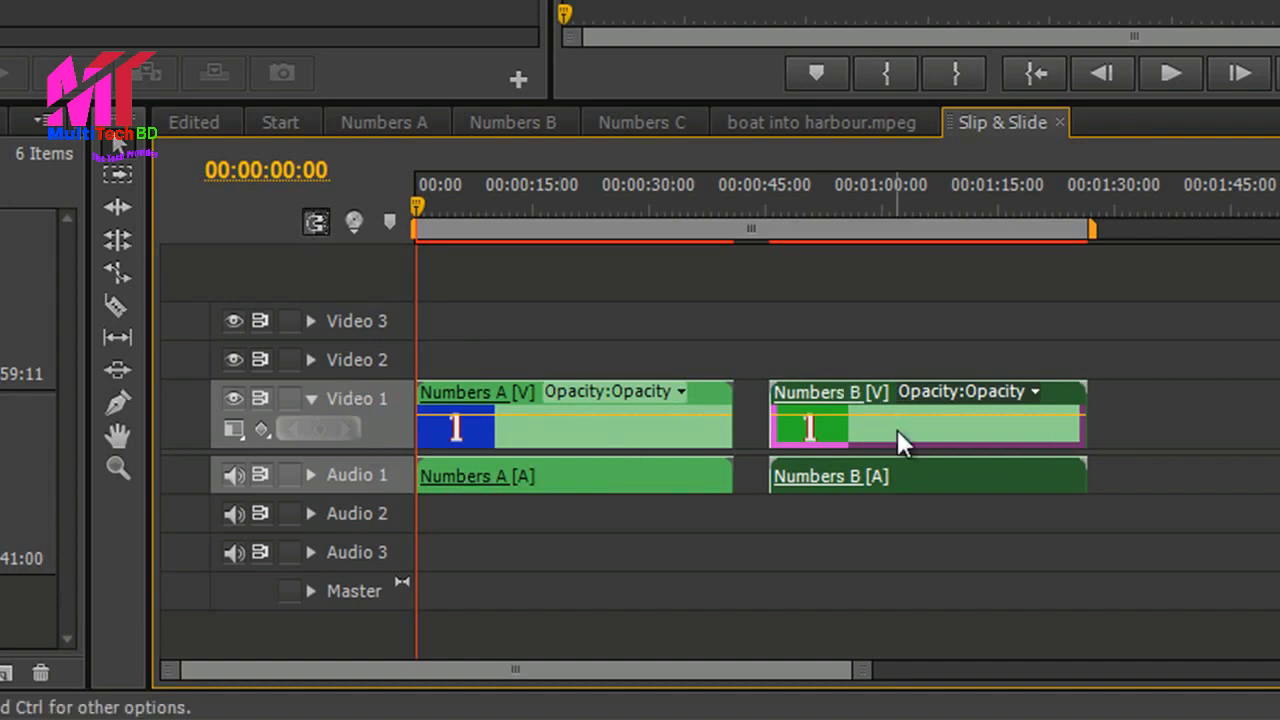
{"action": "left_click_drag", "start_coordinate": [903, 440], "coordinate": [871, 451]}
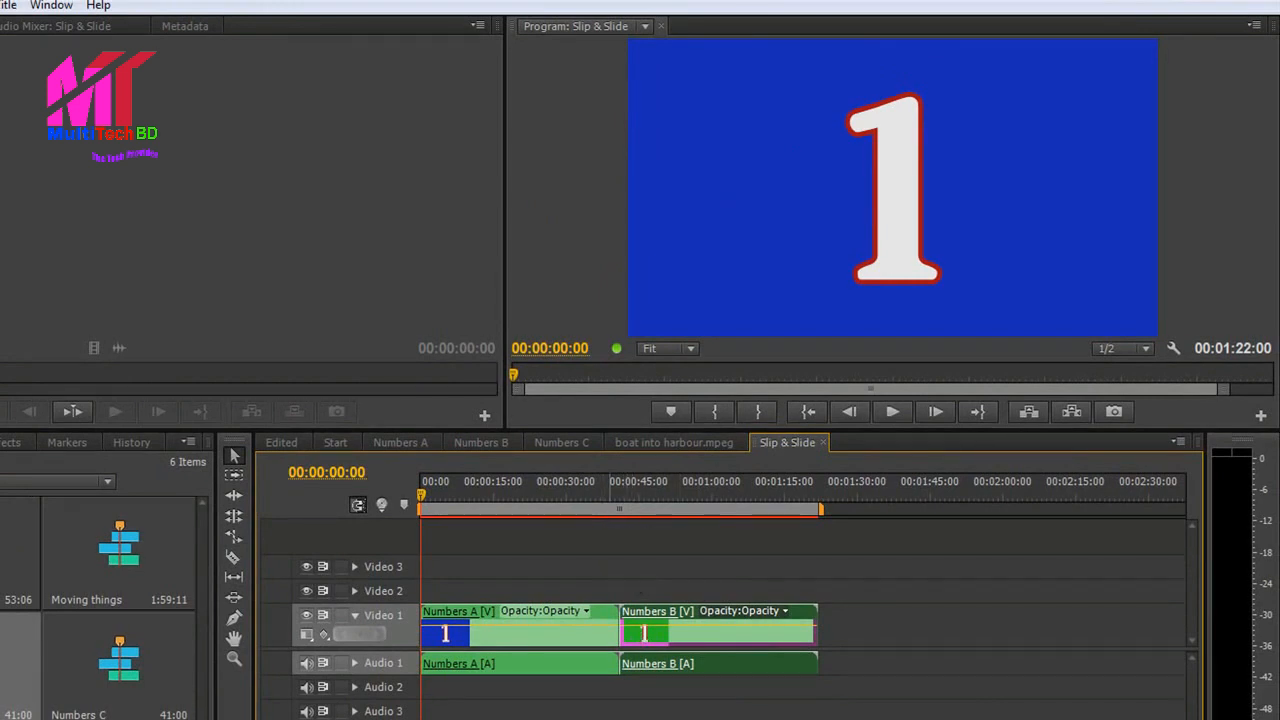
{"action": "left_click_drag", "start_coordinate": [117, 678], "coordinate": [832, 655]}
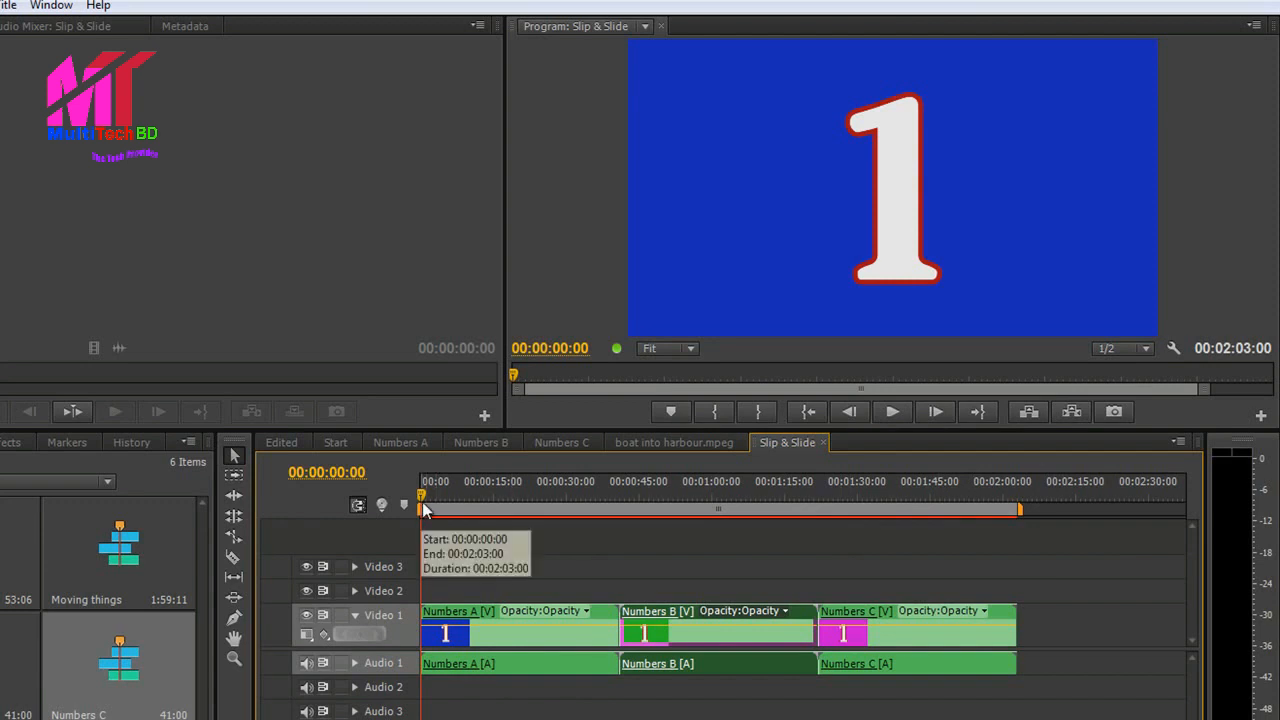
Ripple-trim 00:00:14:10 off the end of the Numbers A clip, so it ends on number 7.
{"action": "left_click_drag", "start_coordinate": [427, 500], "coordinate": [603, 644]}
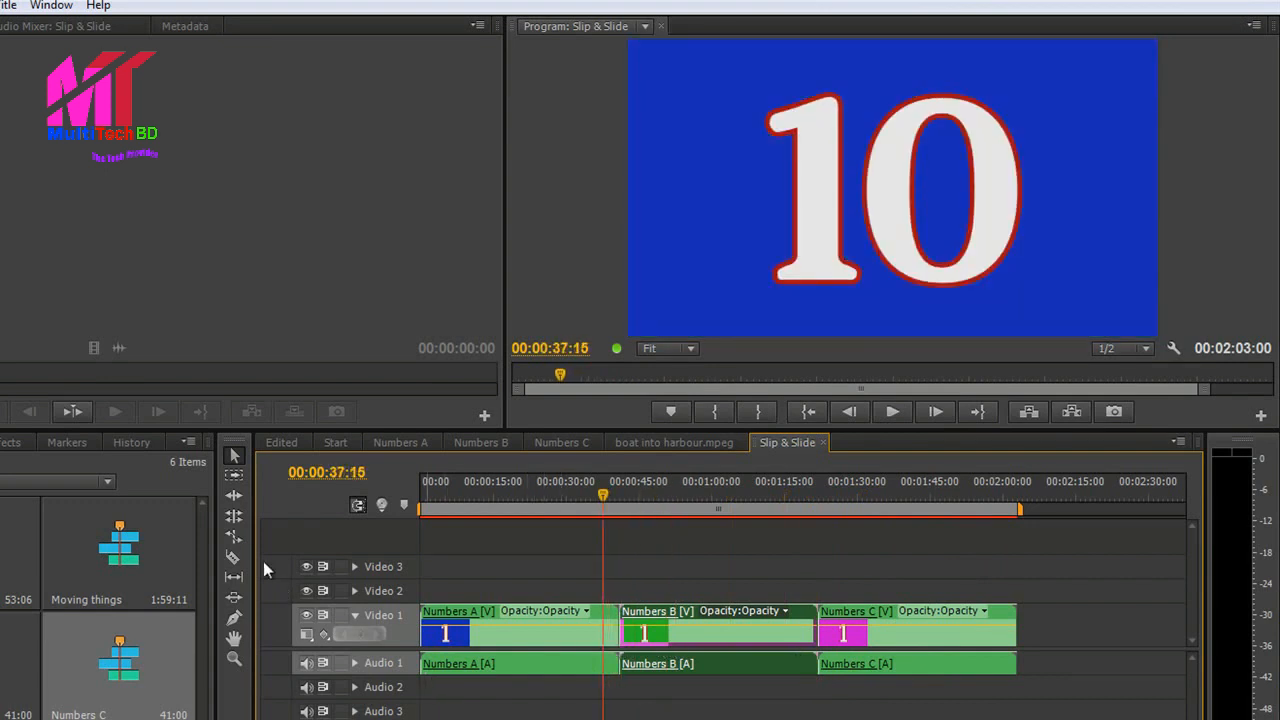
{"action": "left_click", "coordinate": [234, 497]}
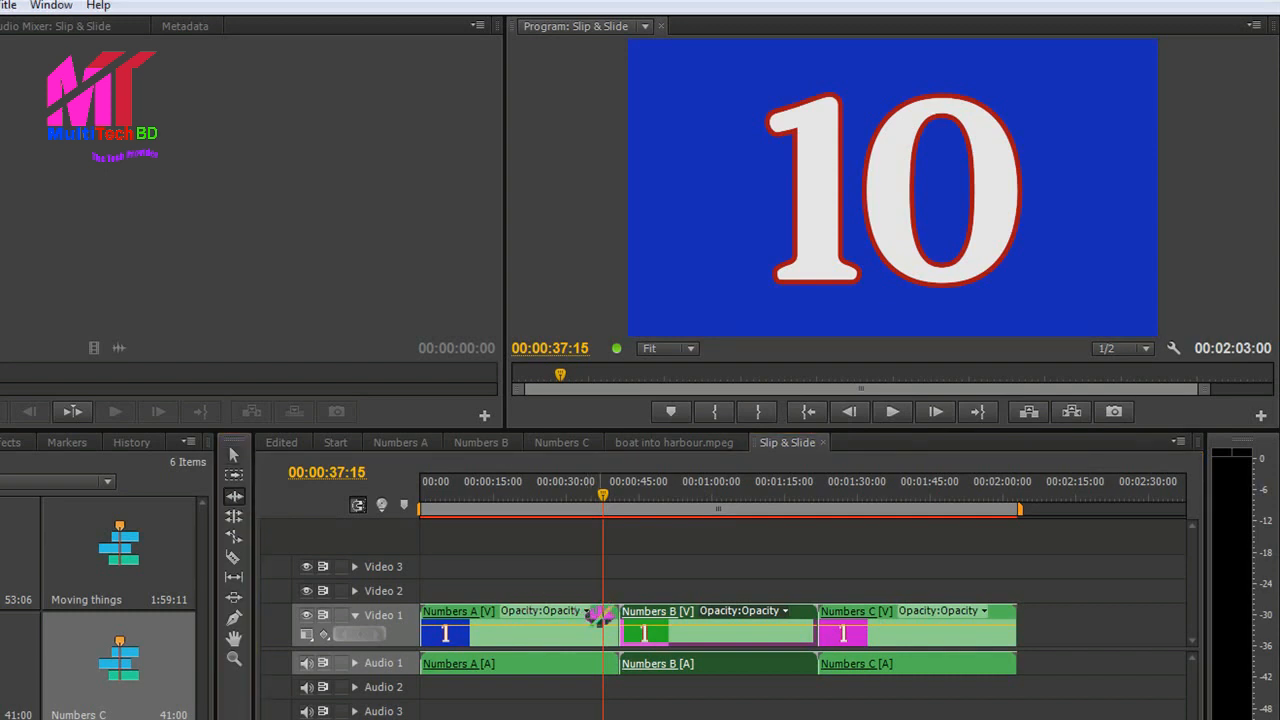
{"action": "left_click", "coordinate": [604, 620]}
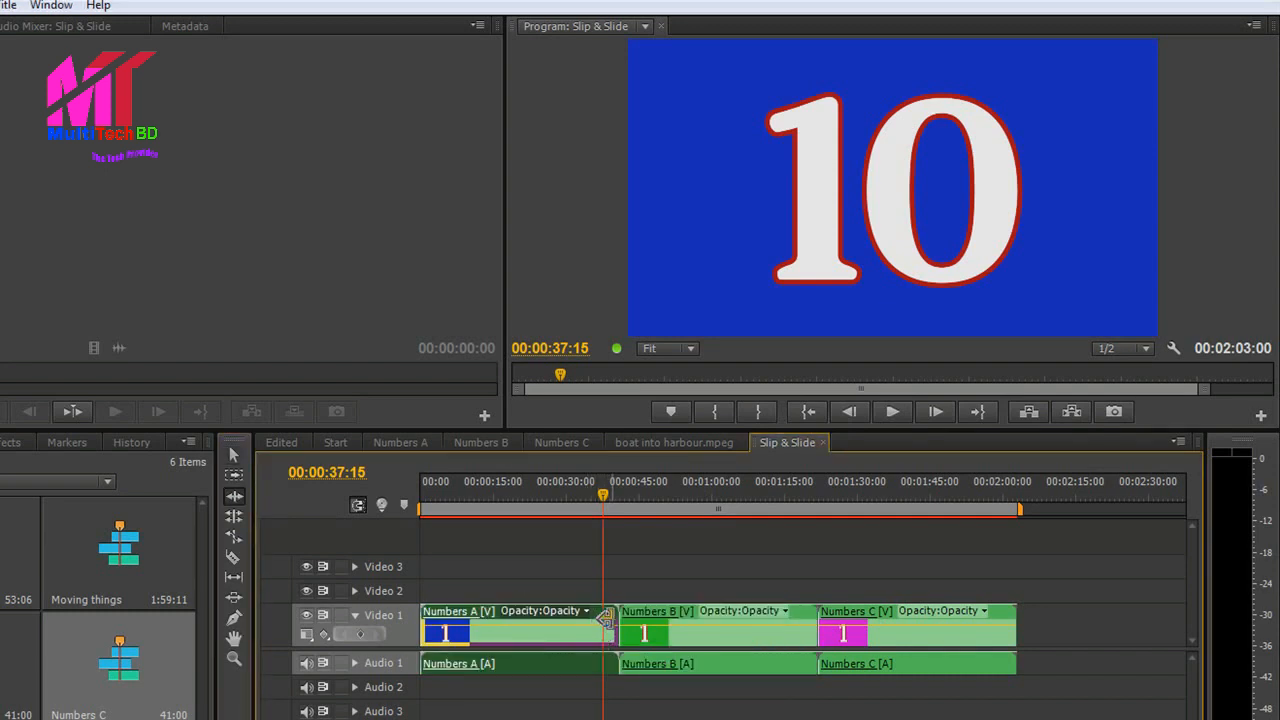
{"action": "left_click_drag", "start_coordinate": [604, 620], "coordinate": [536, 625]}
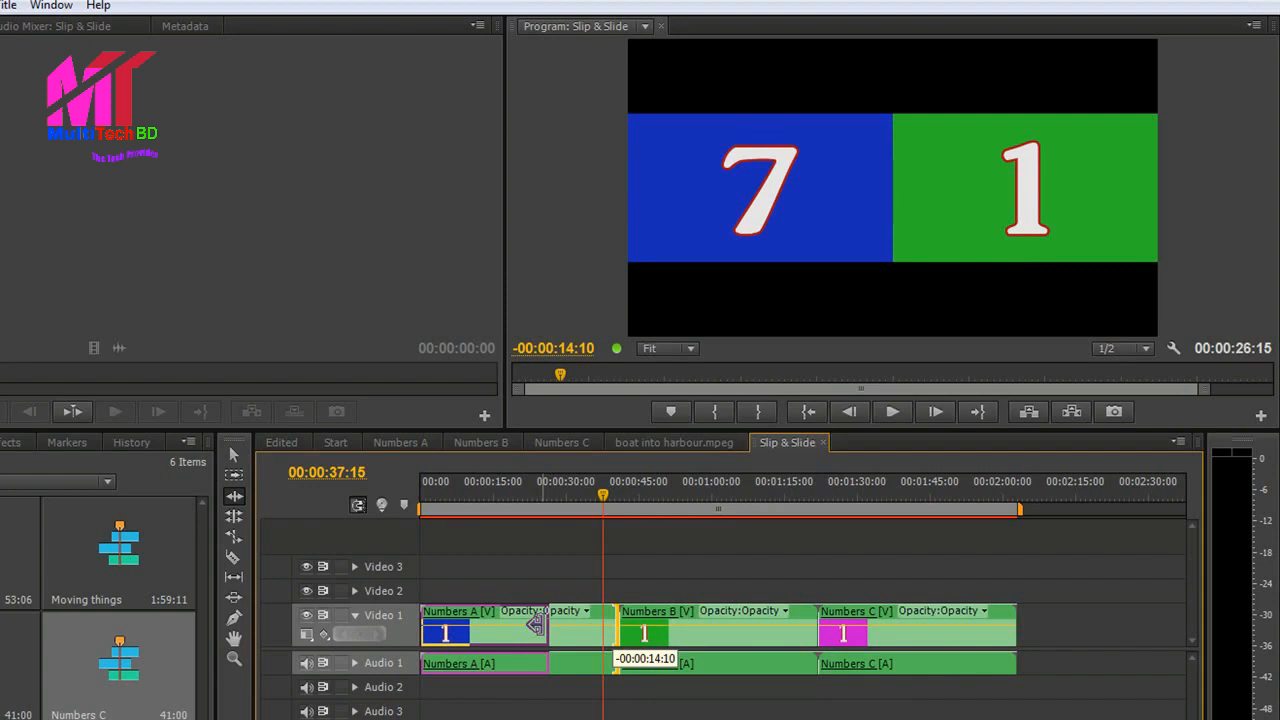
{"action": "left_click_drag", "start_coordinate": [536, 624], "coordinate": [546, 624]}
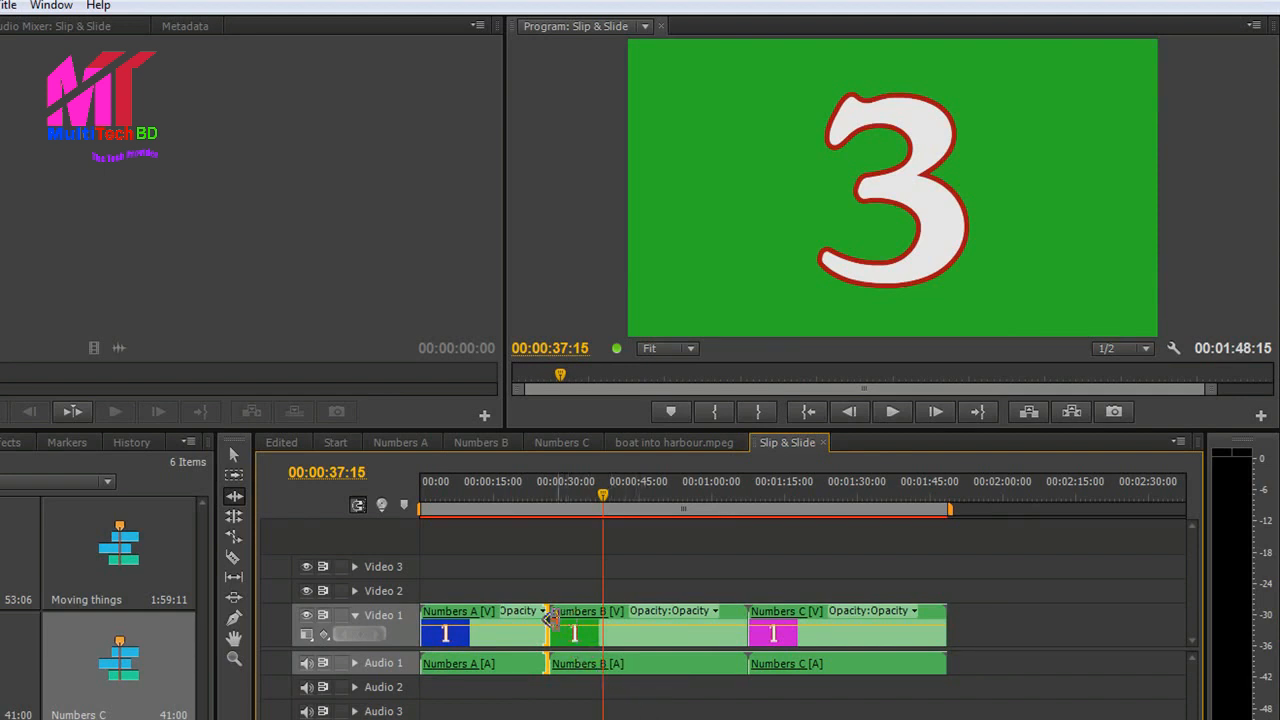
Ripple-trim both ends of the Numbers B clip, so it starts on number 3 and ends at about 00:00:49:05.
{"action": "left_click", "coordinate": [628, 632]}
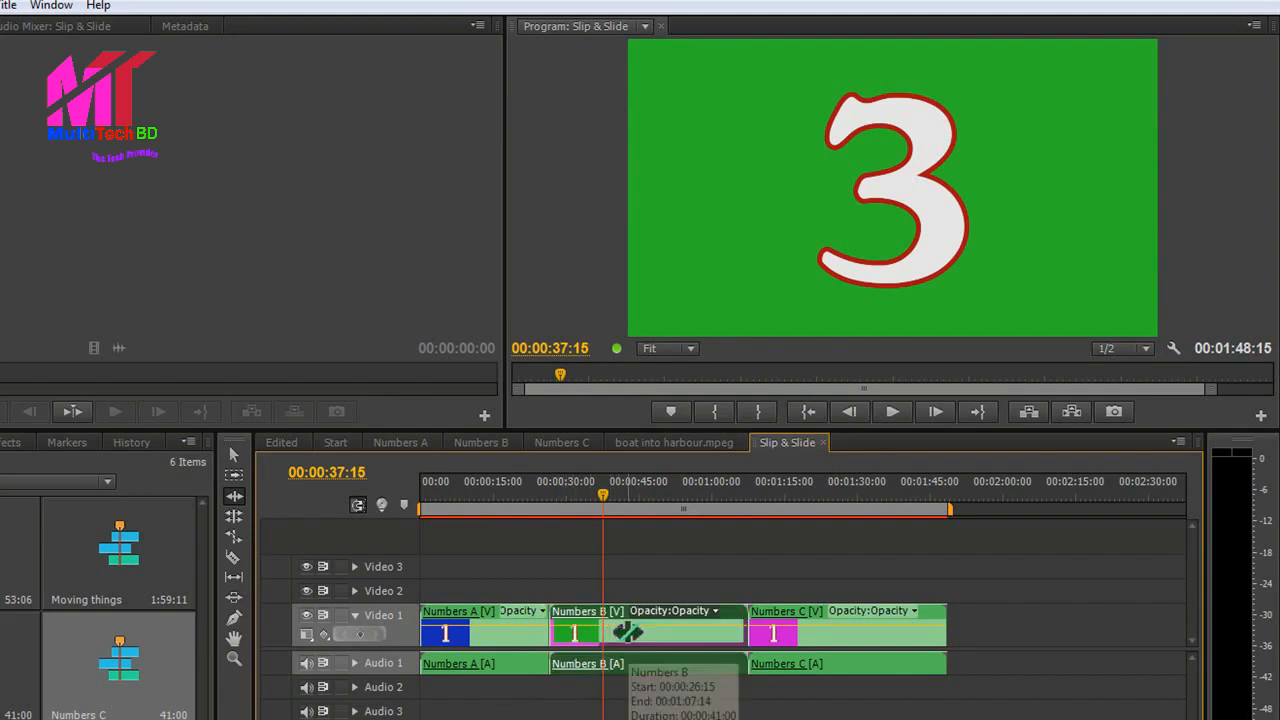
{"action": "left_click", "coordinate": [563, 620]}
{"action": "left_click_drag", "start_coordinate": [566, 620], "coordinate": [621, 627]}
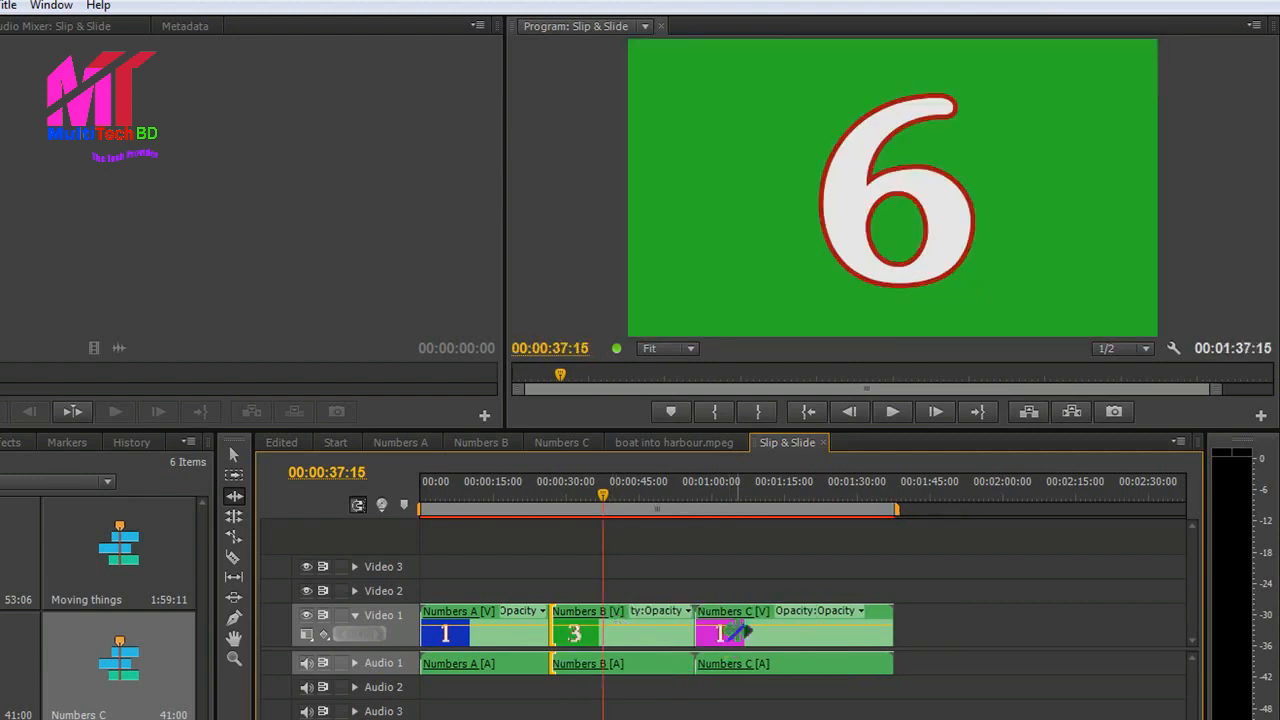
{"action": "left_click_drag", "start_coordinate": [607, 495], "coordinate": [658, 530]}
{"action": "left_click_drag", "start_coordinate": [673, 624], "coordinate": [645, 630]}
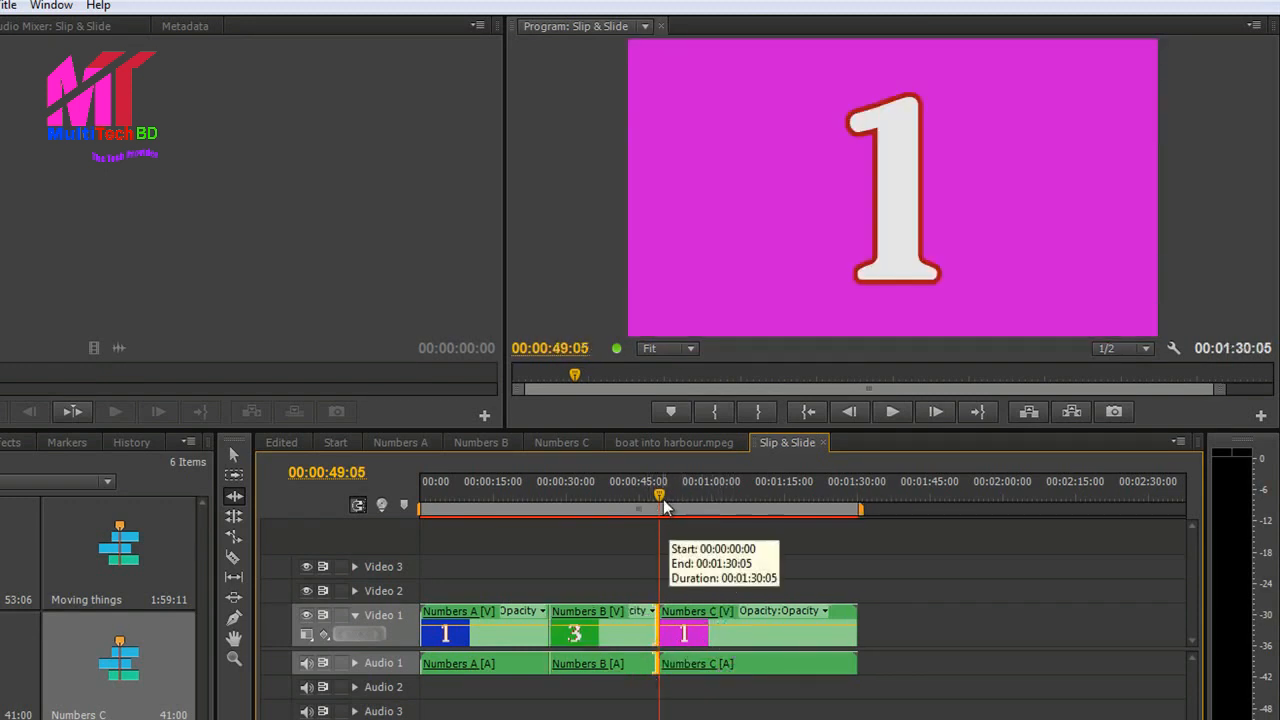
Ripple-trim the start of the Numbers C clip by about 14 seconds, so it begins on number 4.
{"action": "left_click_drag", "start_coordinate": [660, 490], "coordinate": [776, 560]}
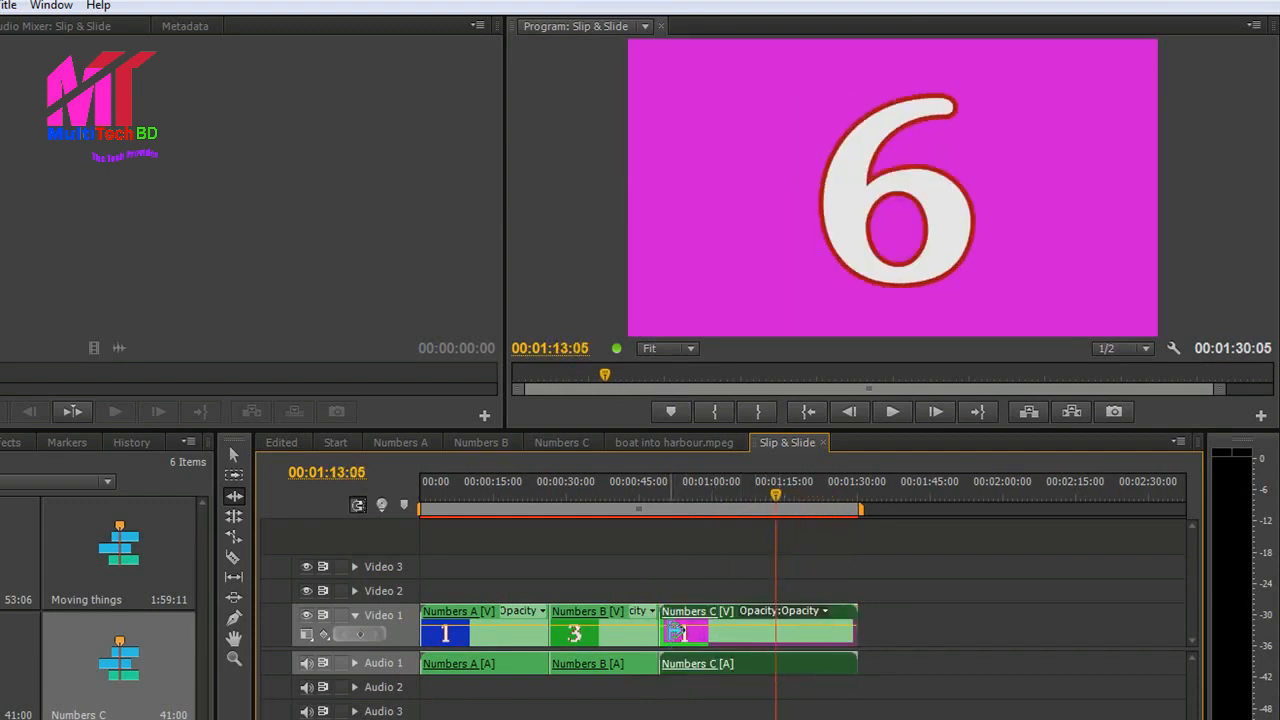
{"action": "left_click_drag", "start_coordinate": [676, 626], "coordinate": [736, 620]}
{"action": "left_click_drag", "start_coordinate": [777, 491], "coordinate": [775, 602]}
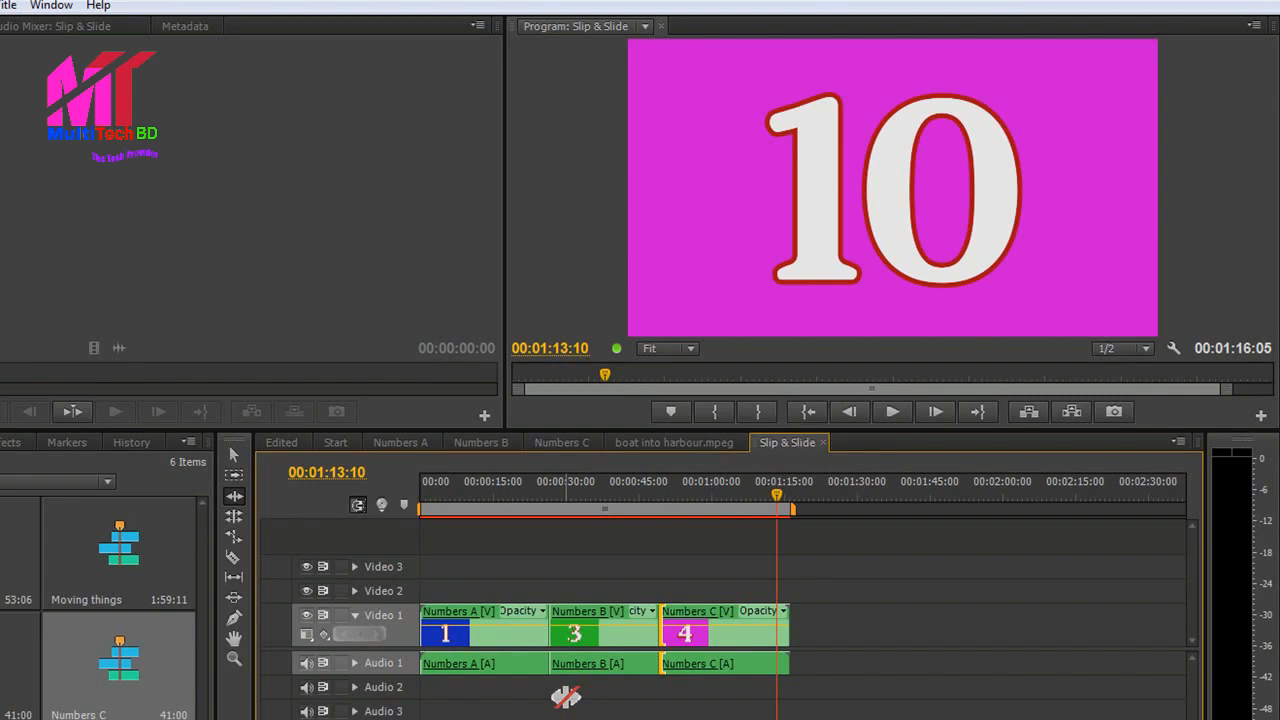
Check with the playhead which numbers show at the cuts on both sides of the Numbers B clip.
{"action": "left_click", "coordinate": [233, 578]}
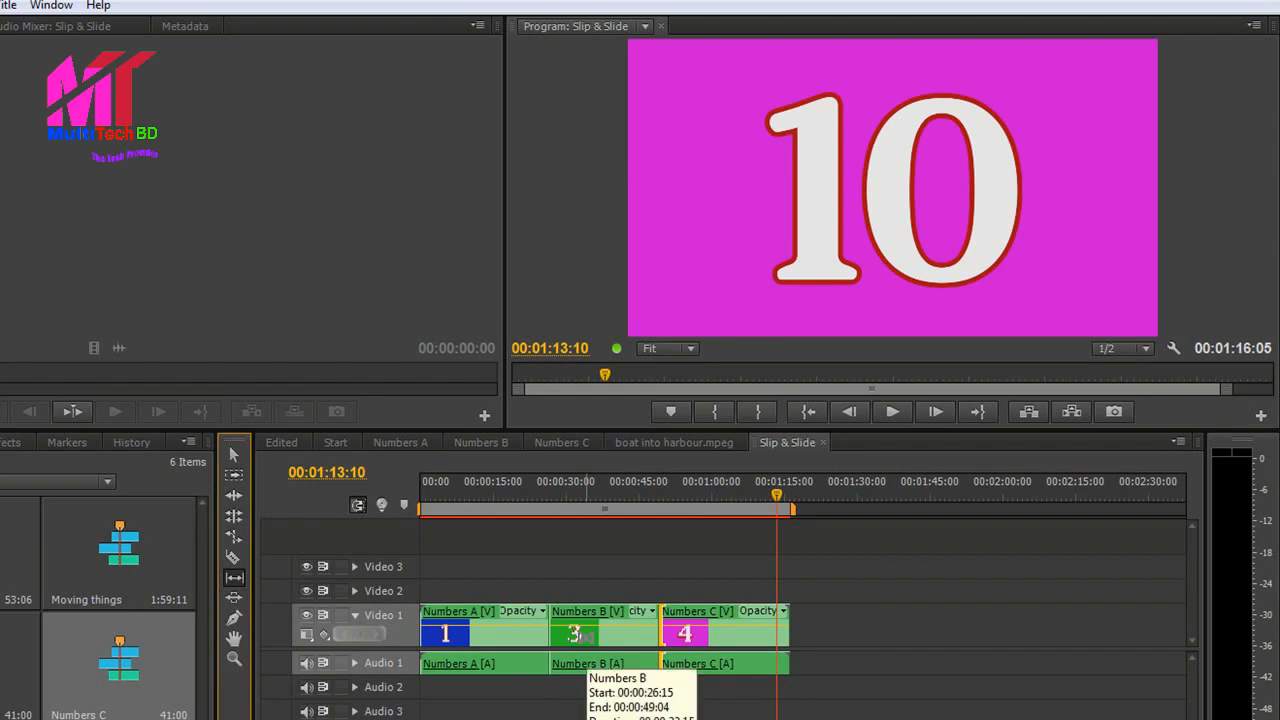
{"action": "left_click_drag", "start_coordinate": [781, 492], "coordinate": [653, 544]}
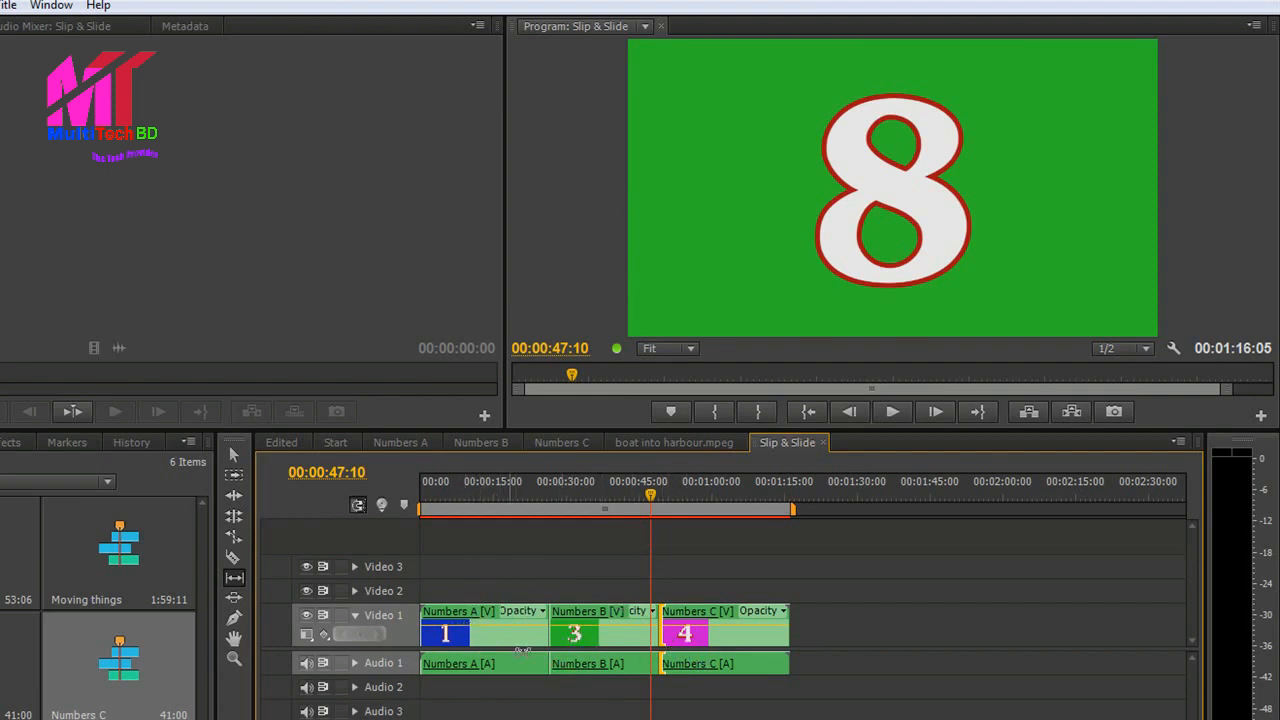
{"action": "left_click_drag", "start_coordinate": [646, 493], "coordinate": [547, 520]}
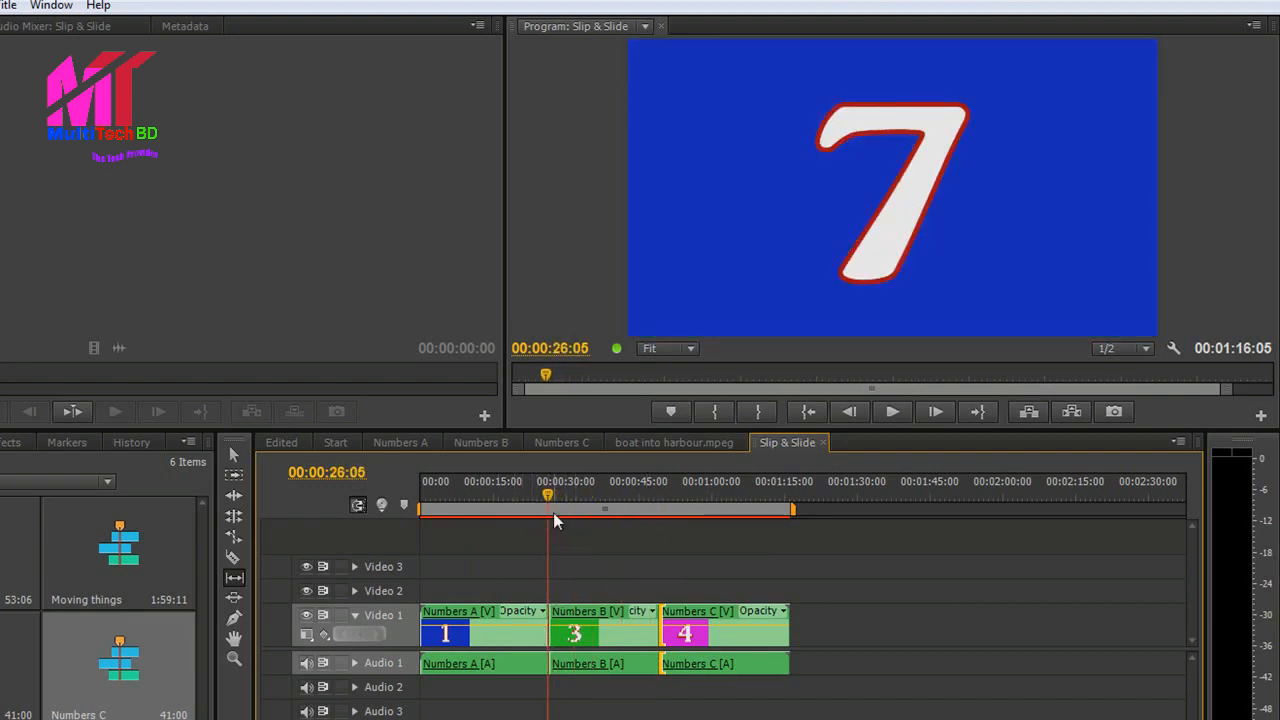
{"action": "left_click_drag", "start_coordinate": [552, 488], "coordinate": [666, 513]}
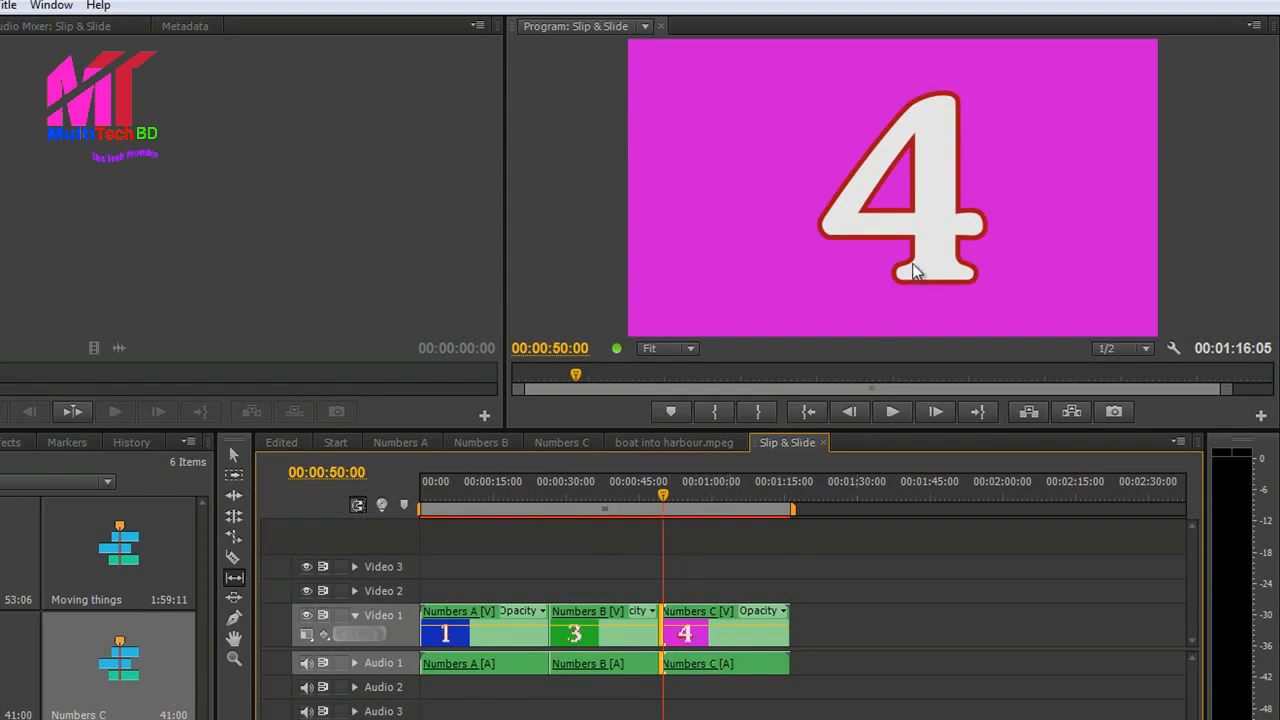
{"action": "left_click_drag", "start_coordinate": [662, 480], "coordinate": [584, 520]}
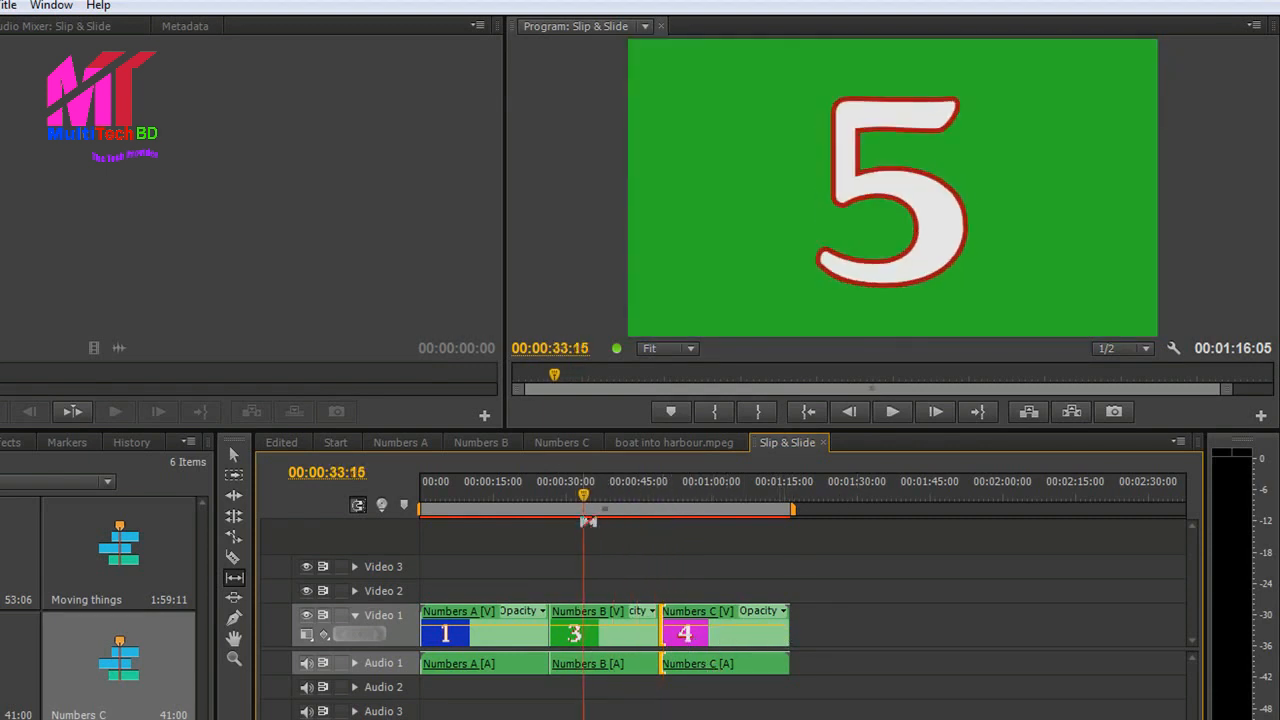
Slip the Numbers B clip's content by about +00:00:10:10 so it starts on number 1, and scrub through the clip.
{"action": "left_click", "coordinate": [233, 579]}
{"action": "left_click", "coordinate": [578, 634]}
{"action": "left_click_drag", "start_coordinate": [588, 634], "coordinate": [597, 633]}
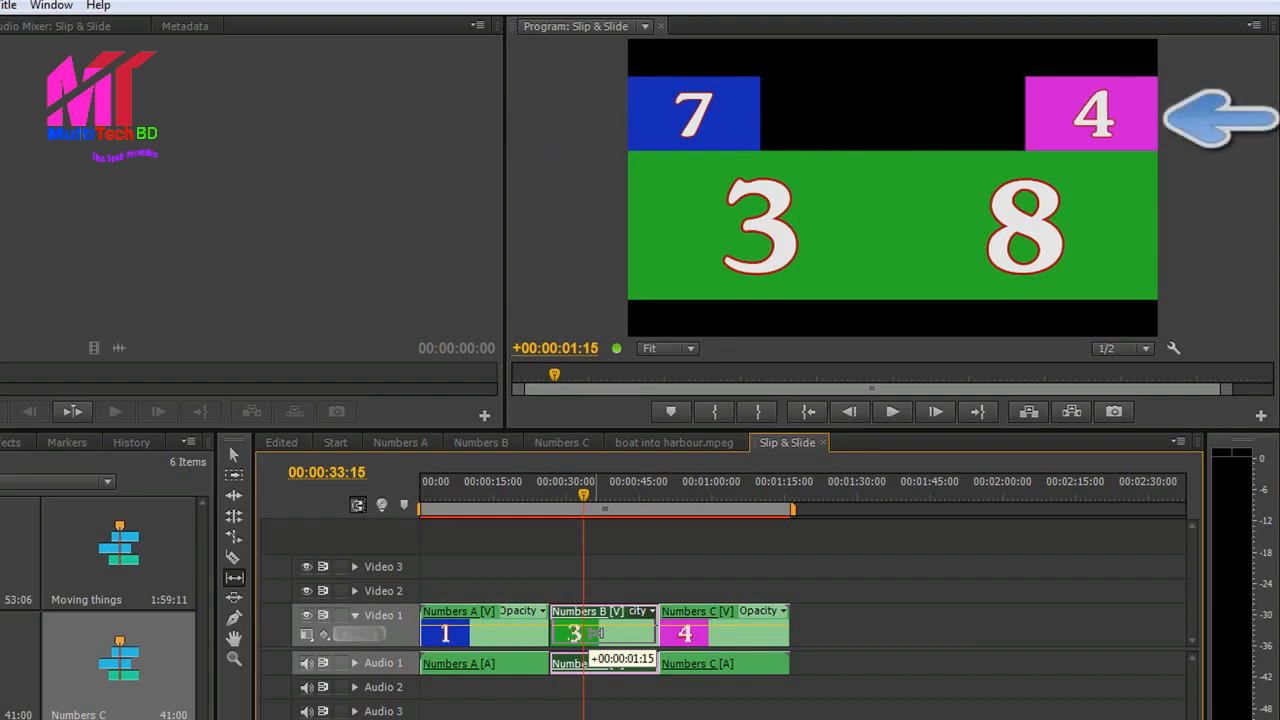
{"action": "left_click_drag", "start_coordinate": [597, 633], "coordinate": [637, 636]}
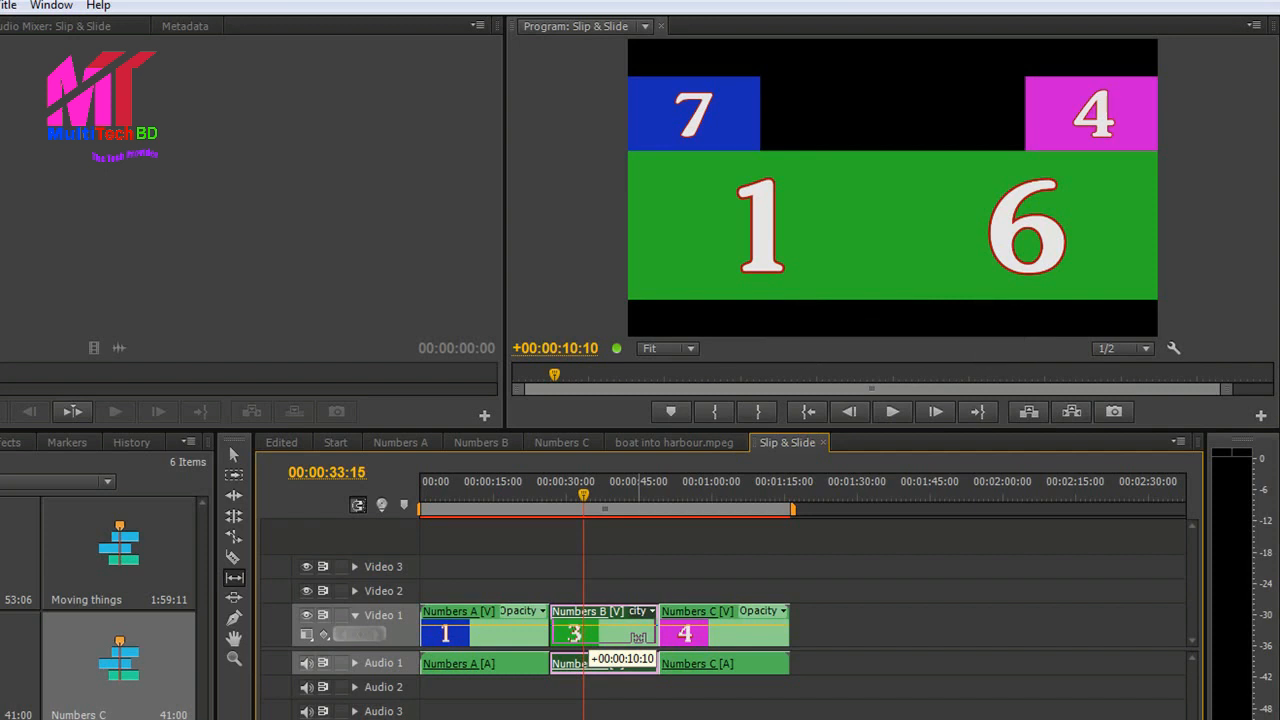
{"action": "left_click_drag", "start_coordinate": [637, 636], "coordinate": [637, 636]}
{"action": "left_click", "coordinate": [555, 500]}
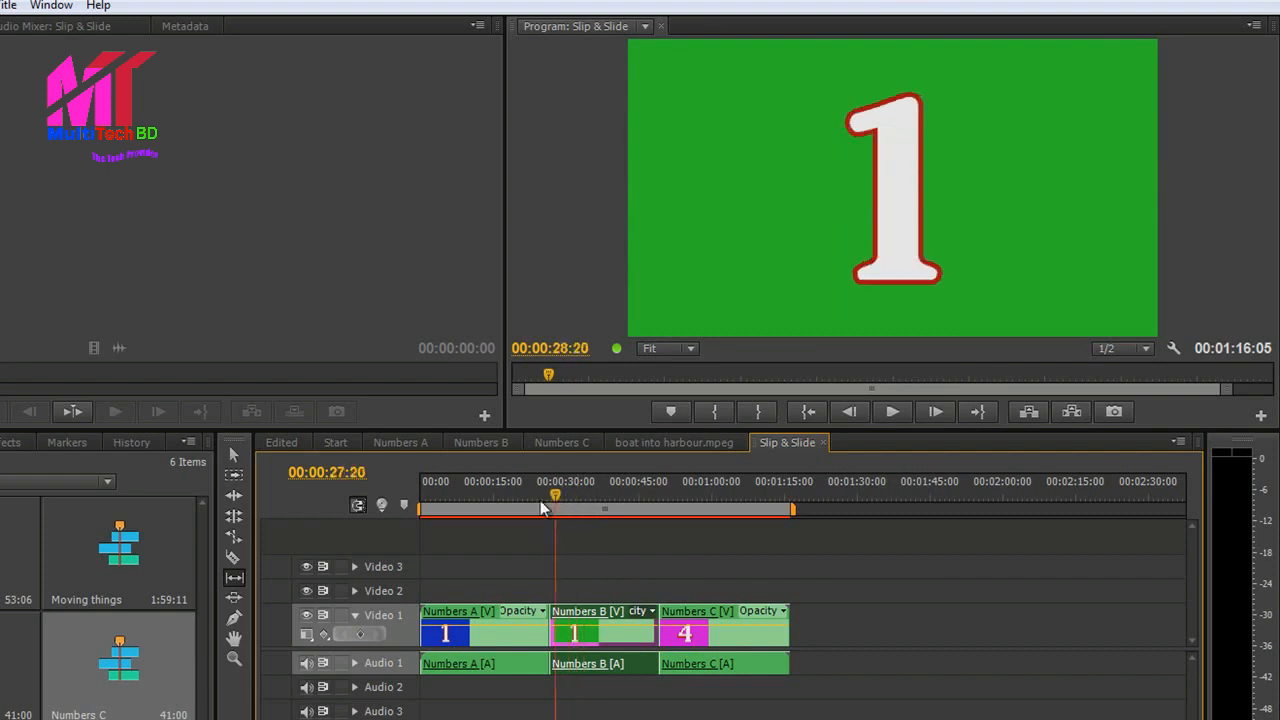
{"action": "left_click_drag", "start_coordinate": [540, 502], "coordinate": [645, 556]}
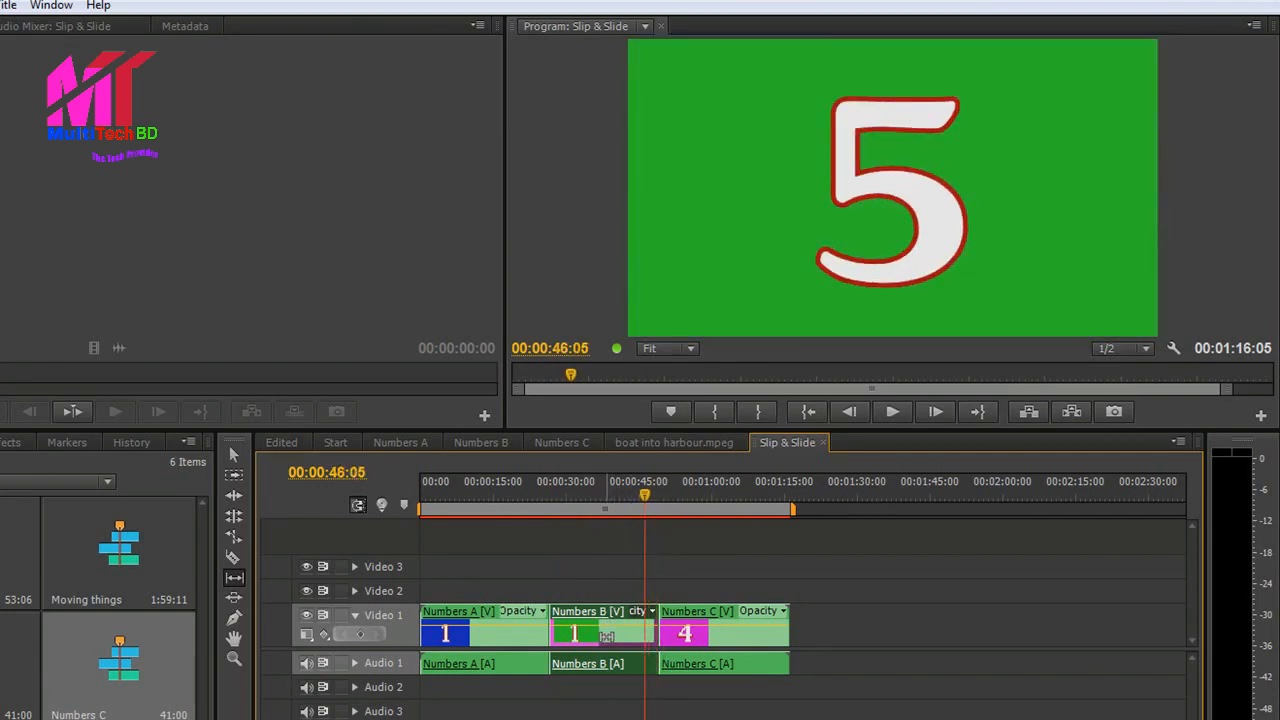
Slip the Numbers B clip's content in the opposite direction so the clip starts on number 2.
{"action": "left_click_drag", "start_coordinate": [606, 636], "coordinate": [602, 636]}
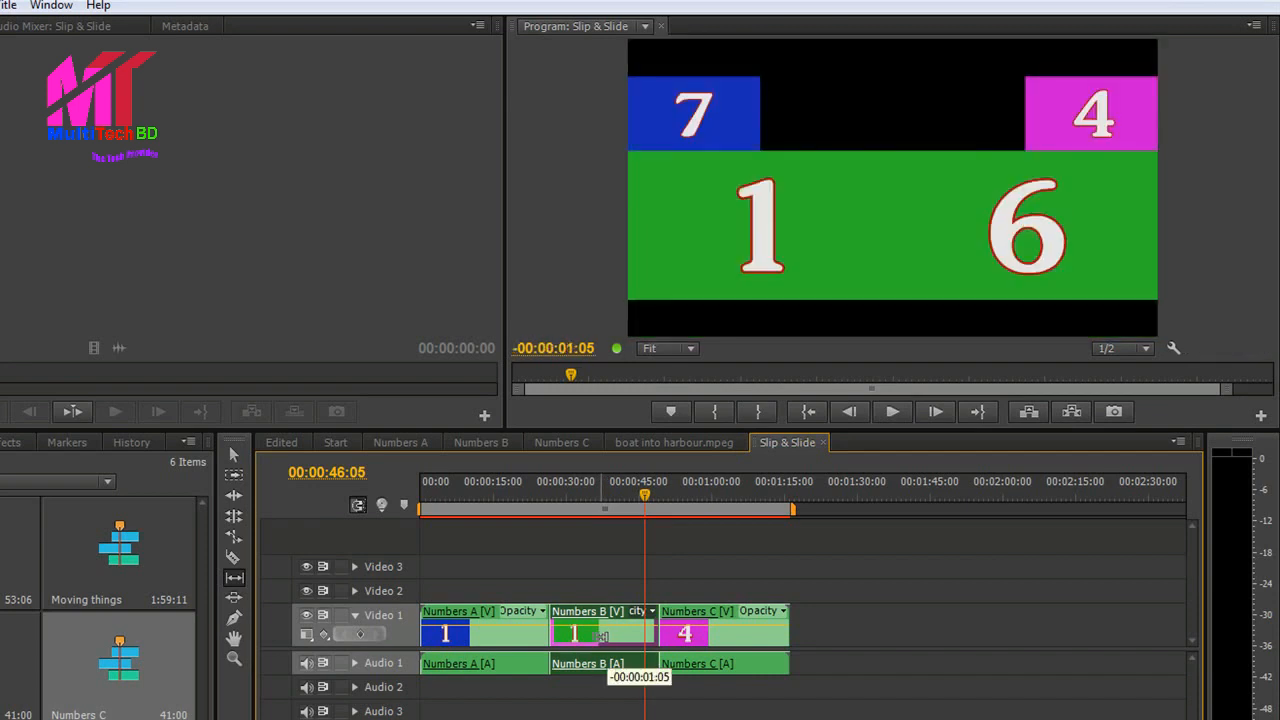
{"action": "left_click_drag", "start_coordinate": [602, 636], "coordinate": [538, 643]}
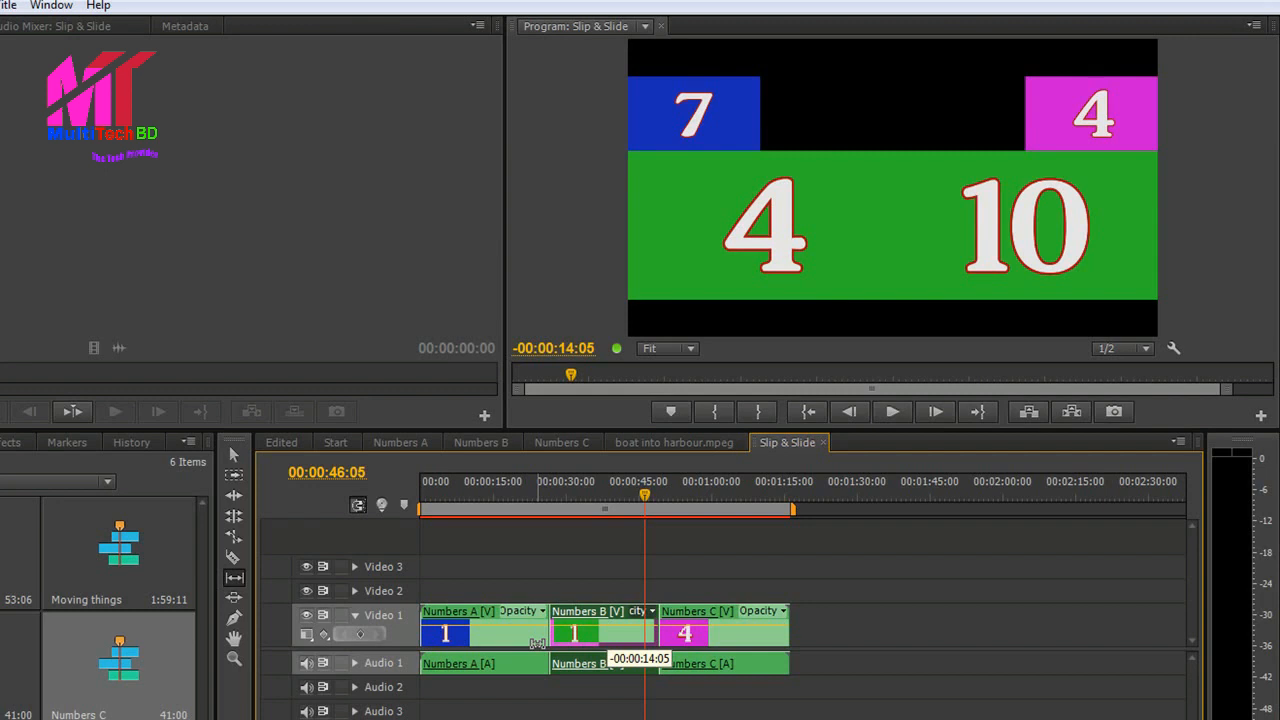
{"action": "left_click_drag", "start_coordinate": [537, 643], "coordinate": [562, 675]}
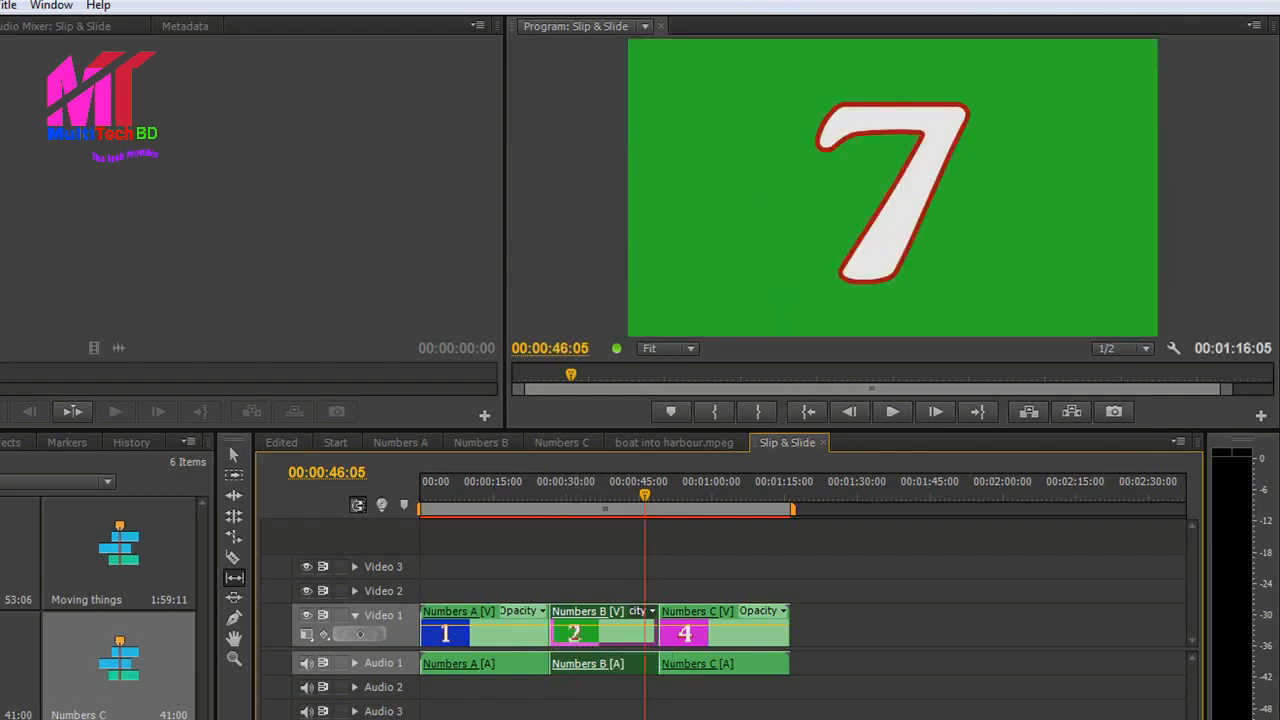
Scrub to the end of Numbers C, activate the Slide tool, and return the playhead to 00:00:44:05 over Numbers B.
{"action": "left_click_drag", "start_coordinate": [638, 504], "coordinate": [776, 597]}
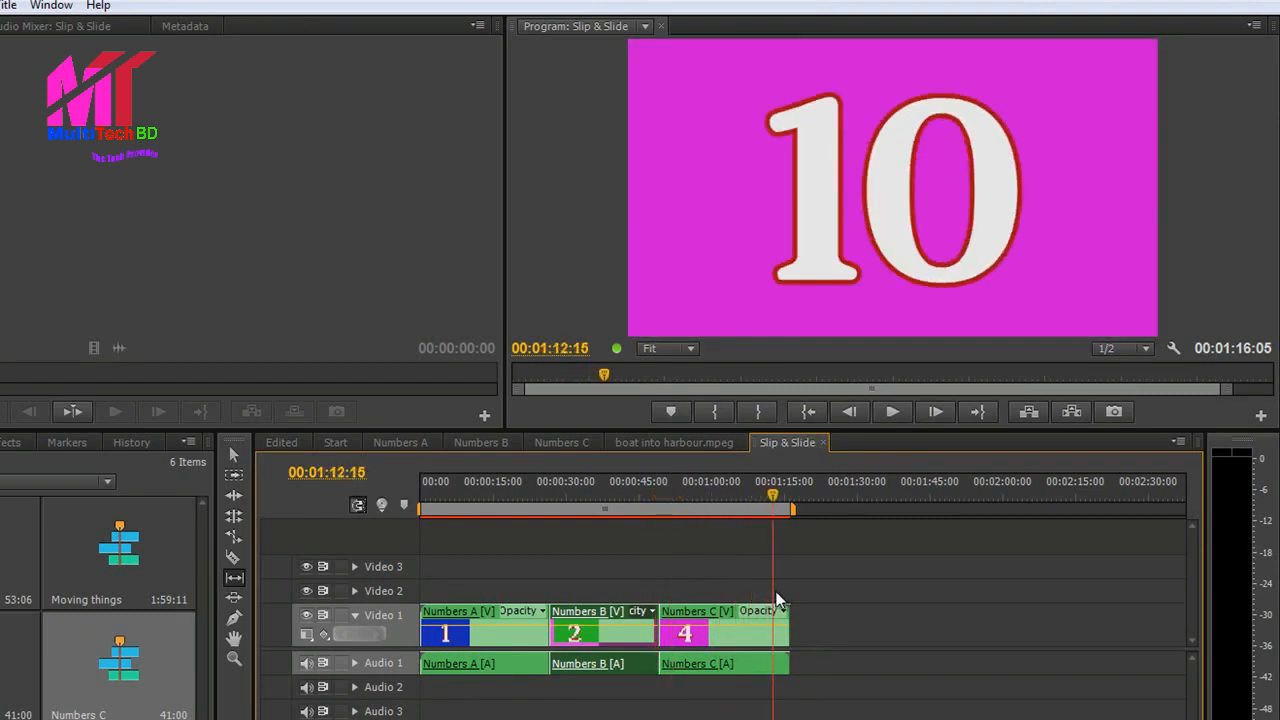
{"action": "left_click", "coordinate": [234, 599]}
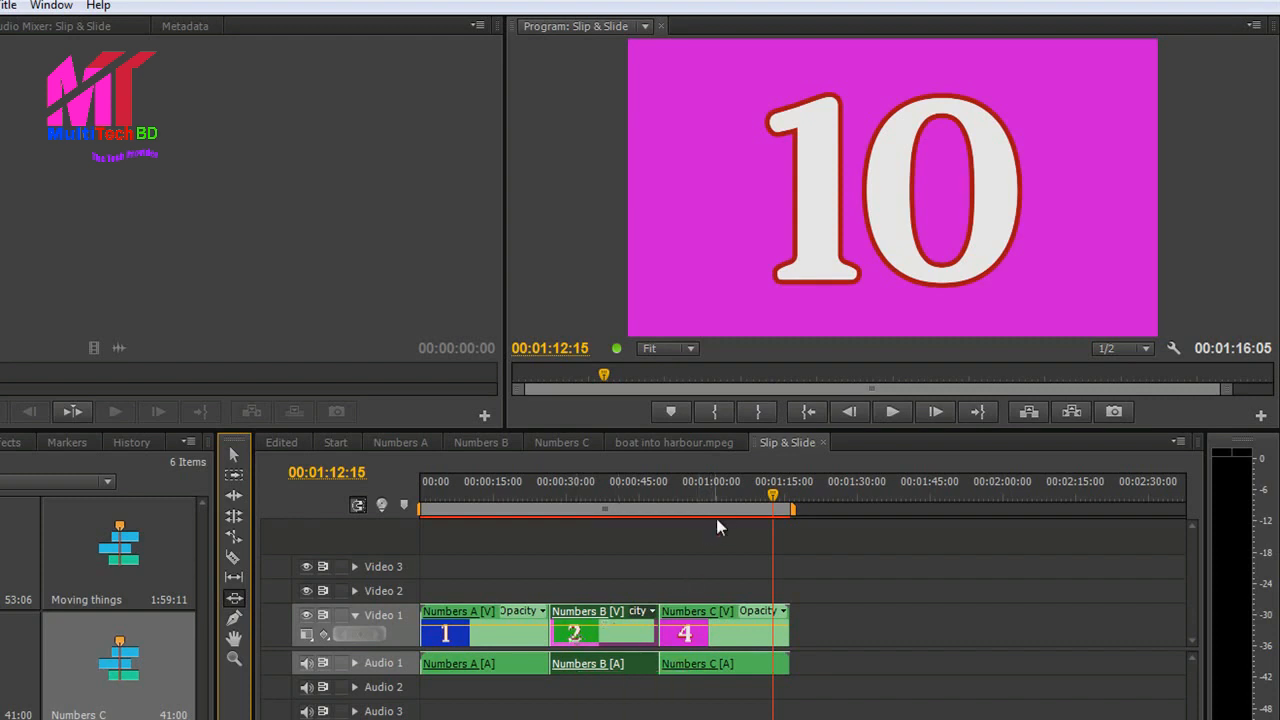
{"action": "left_click_drag", "start_coordinate": [775, 497], "coordinate": [636, 562]}
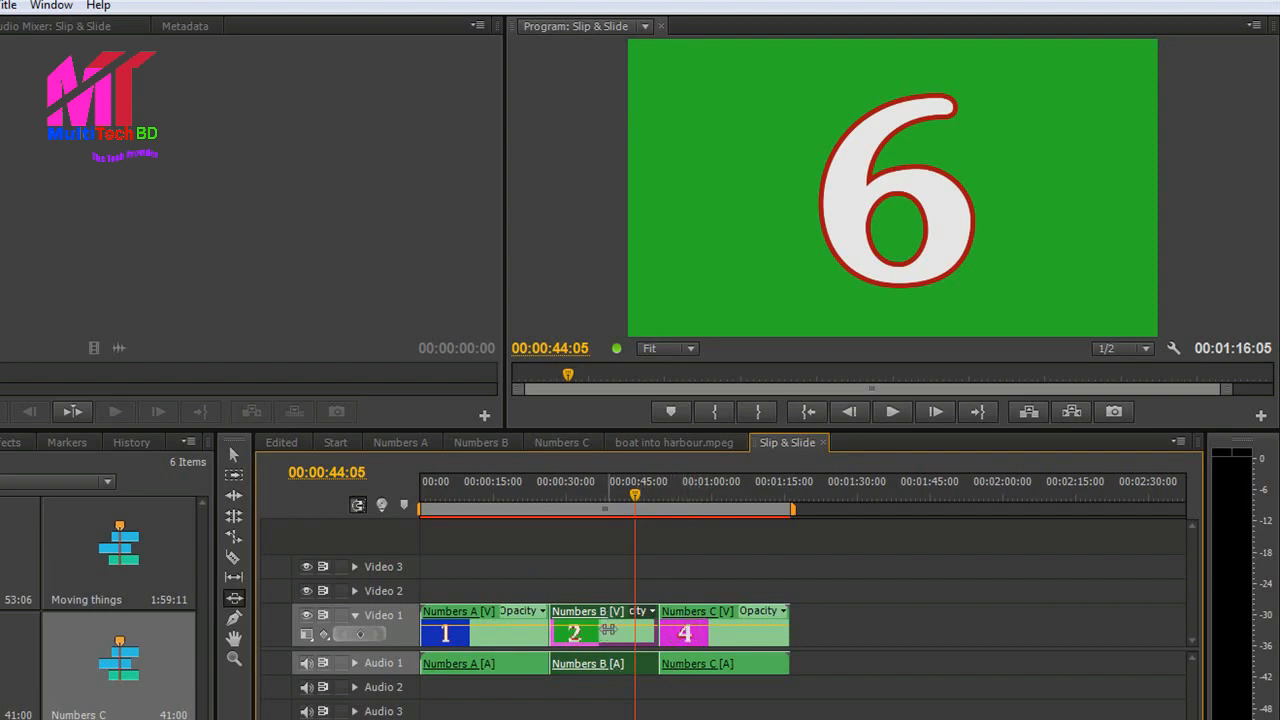
Slide the Numbers B clip earlier and later between its neighbours, leaving it ending at the playhead so Numbers C starts on number 3.
{"action": "left_click_drag", "start_coordinate": [607, 631], "coordinate": [592, 631]}
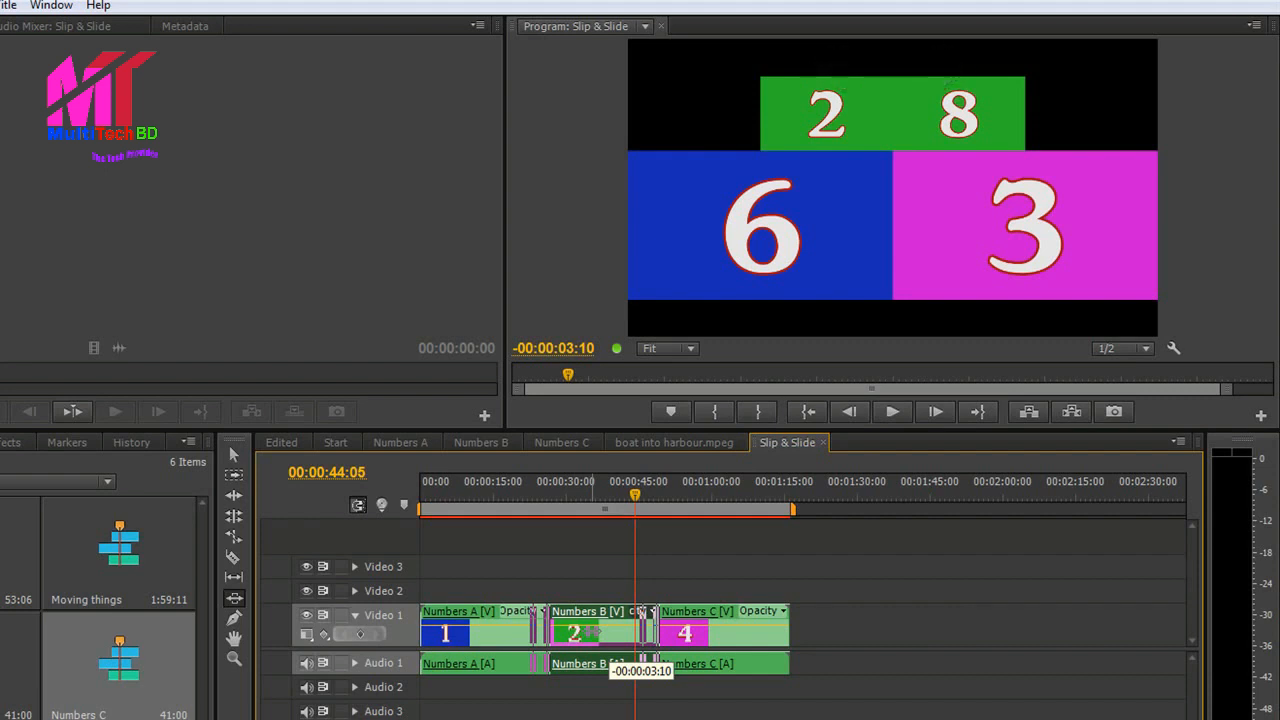
{"action": "left_click_drag", "start_coordinate": [593, 632], "coordinate": [540, 660]}
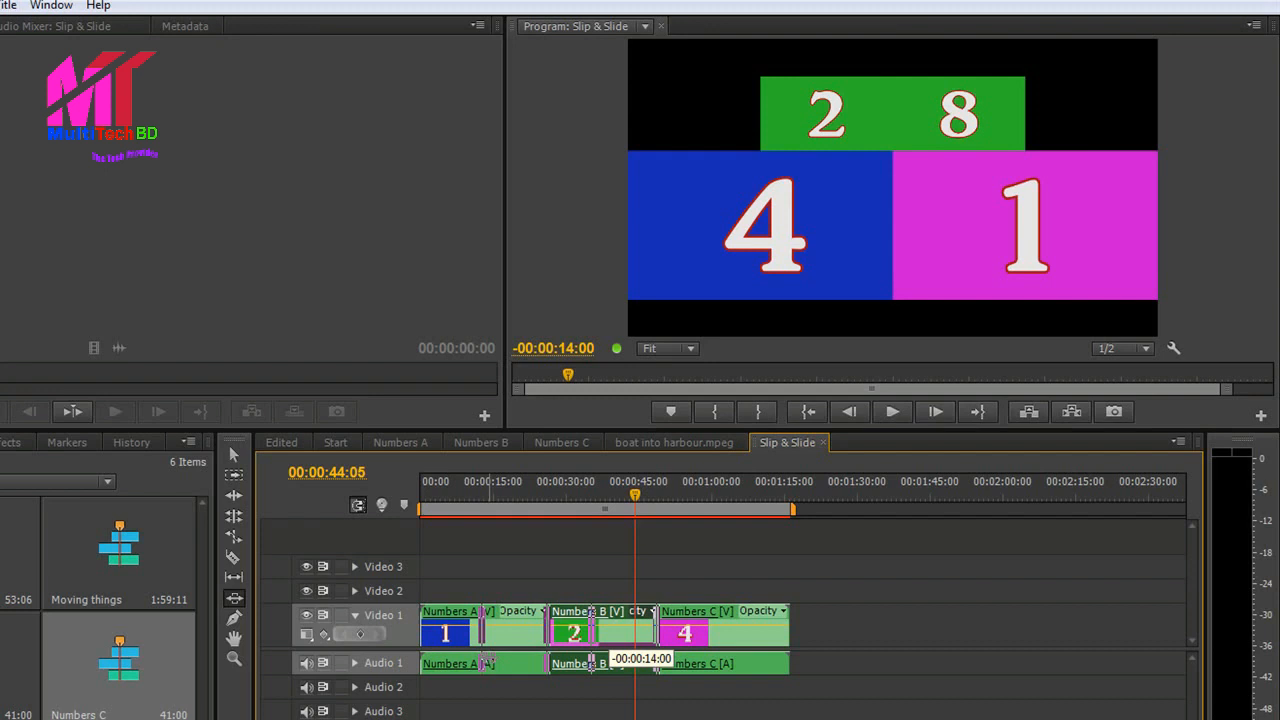
{"action": "left_click_drag", "start_coordinate": [592, 660], "coordinate": [704, 657]}
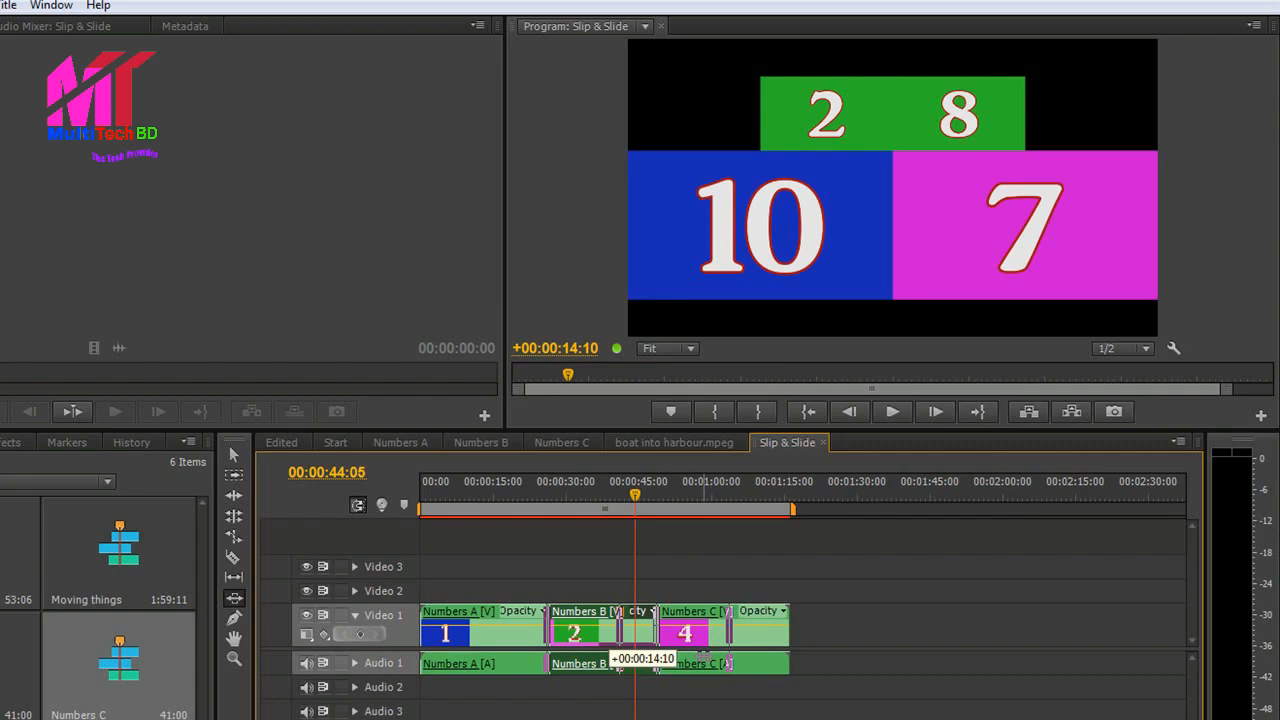
{"action": "left_click_drag", "start_coordinate": [606, 660], "coordinate": [612, 660]}
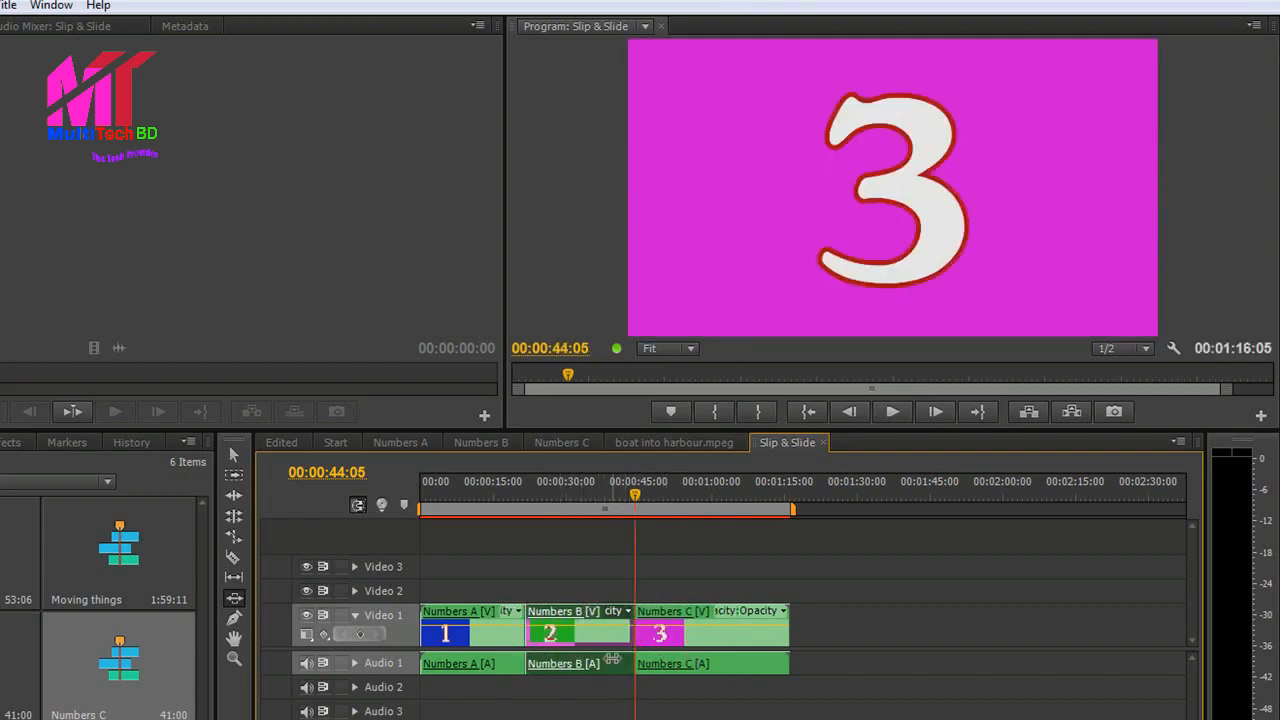